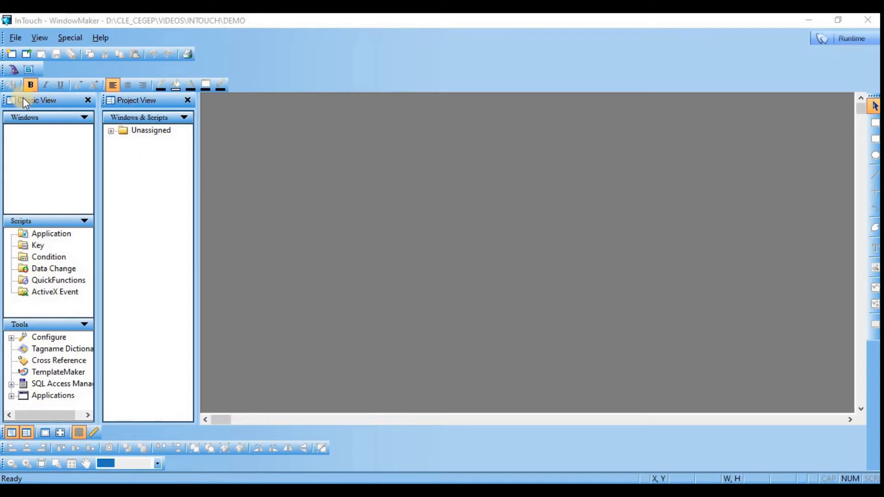
# Step: Create a new window named Demo_overlay with the Overlay window type and Single frame style
pyautogui.click(10, 55)
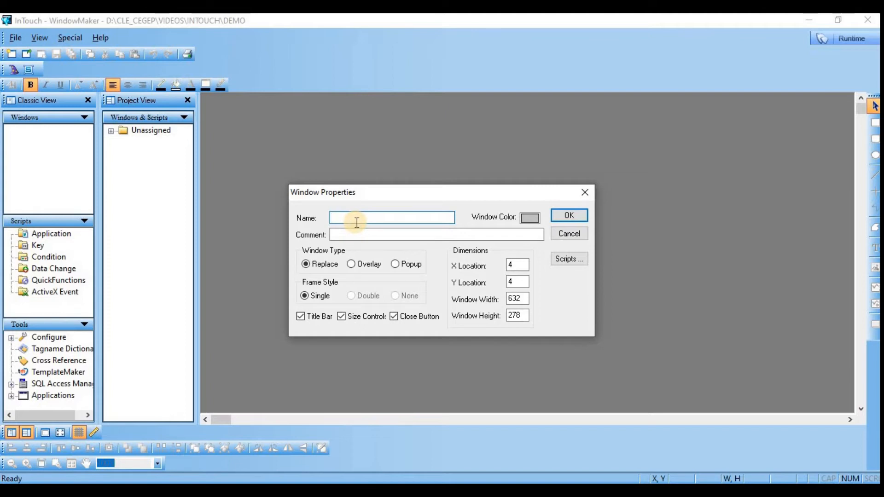
pyautogui.write('Demo')
pyautogui.click(534, 221)
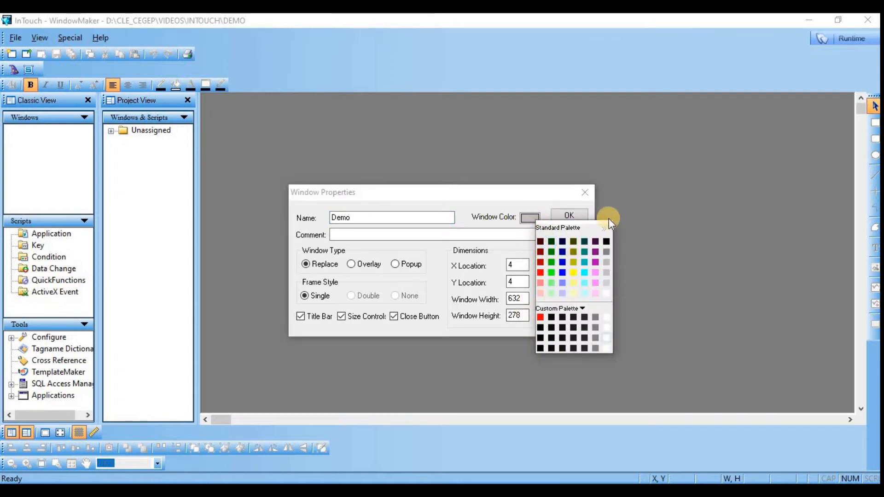
pyautogui.click(520, 217)
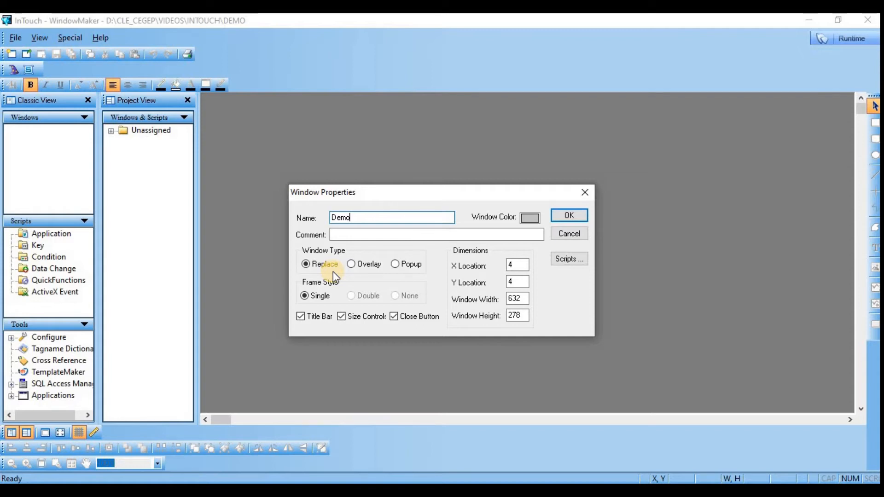
pyautogui.click(352, 265)
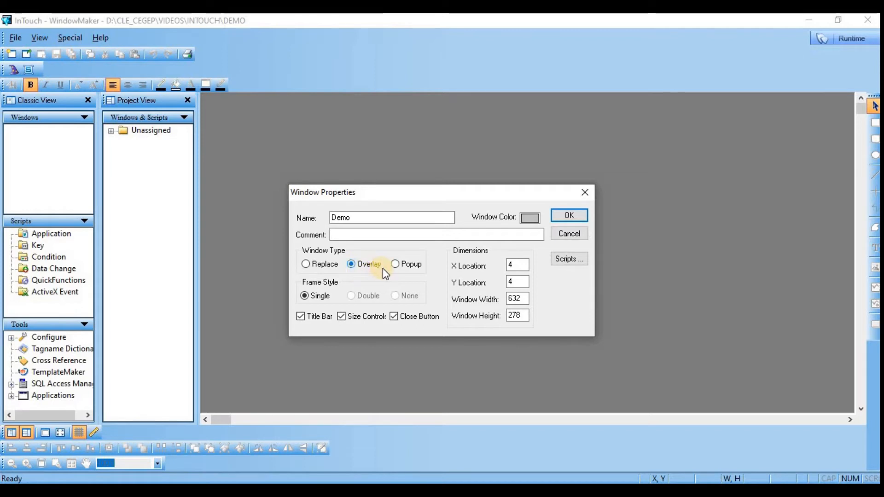
pyautogui.click(397, 264)
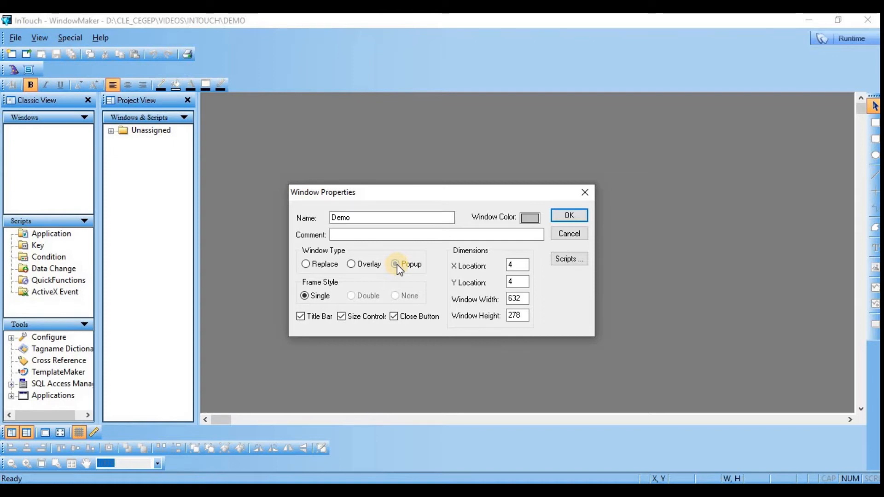
pyautogui.click(355, 264)
pyautogui.click(304, 296)
pyautogui.click(360, 219)
pyautogui.write('_')
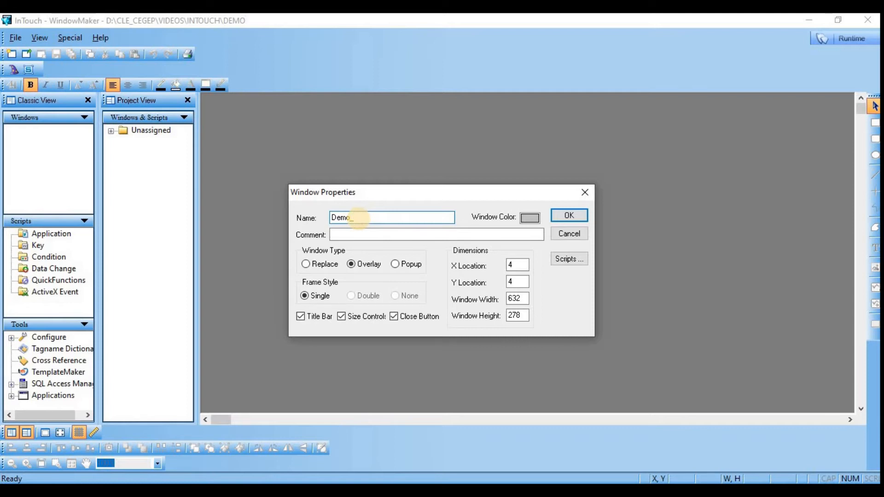
pyautogui.write('overlay')
pyautogui.click(567, 215)
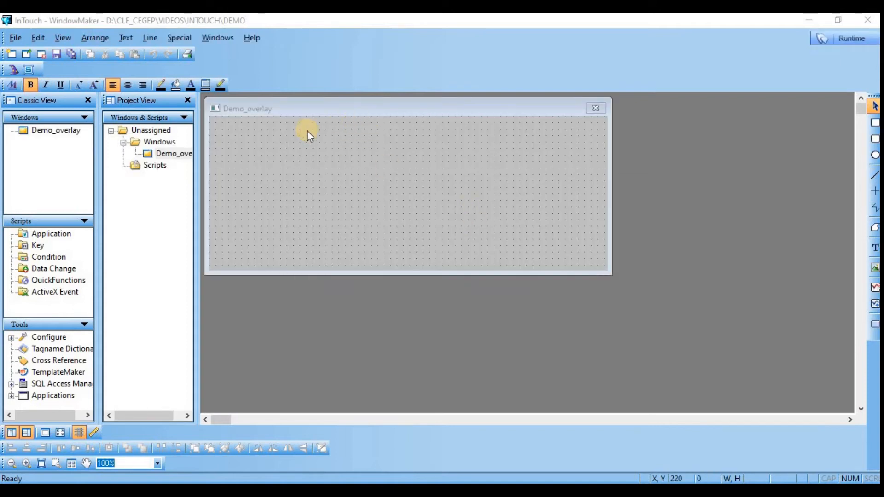
# Step: Create a second window named Demo_Replace with the Replace window type
pyautogui.click(12, 55)
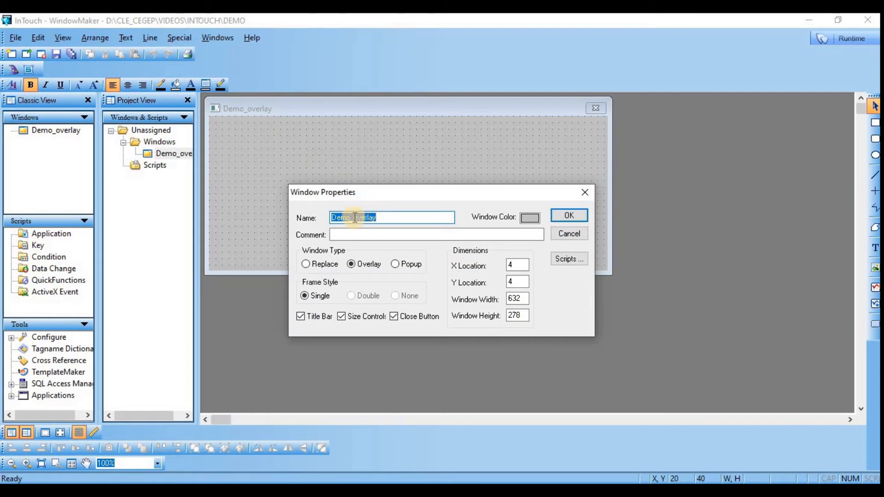
pyautogui.click(358, 219)
pyautogui.moveTo(353, 218); pyautogui.dragTo(448, 217)
pyautogui.write('r')
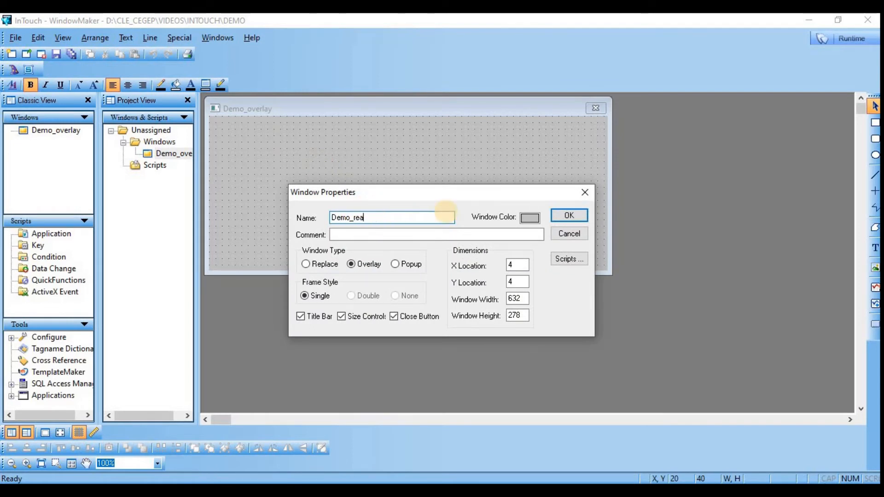
pyautogui.press('BackSpace')
pyautogui.write('Replace')
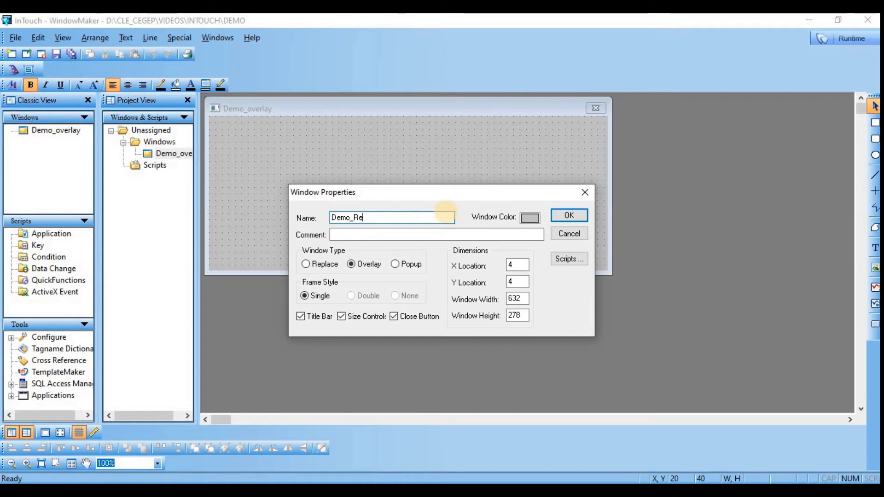
pyautogui.click(305, 263)
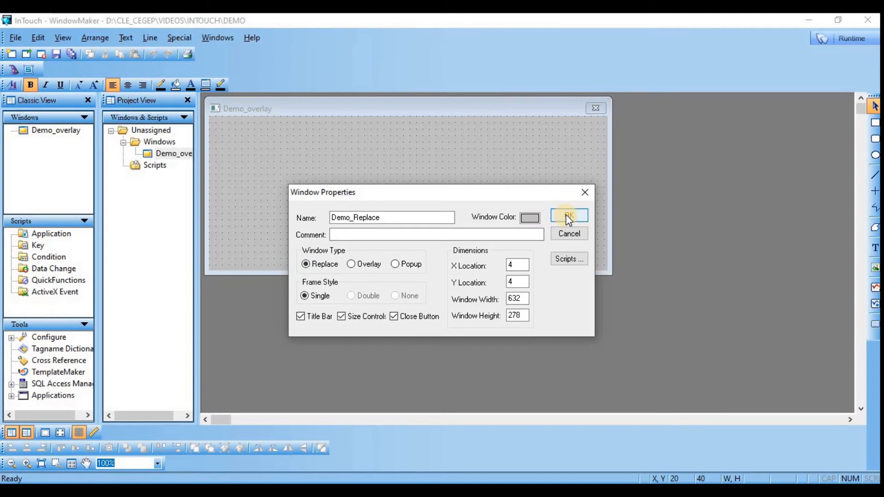
pyautogui.click(566, 215)
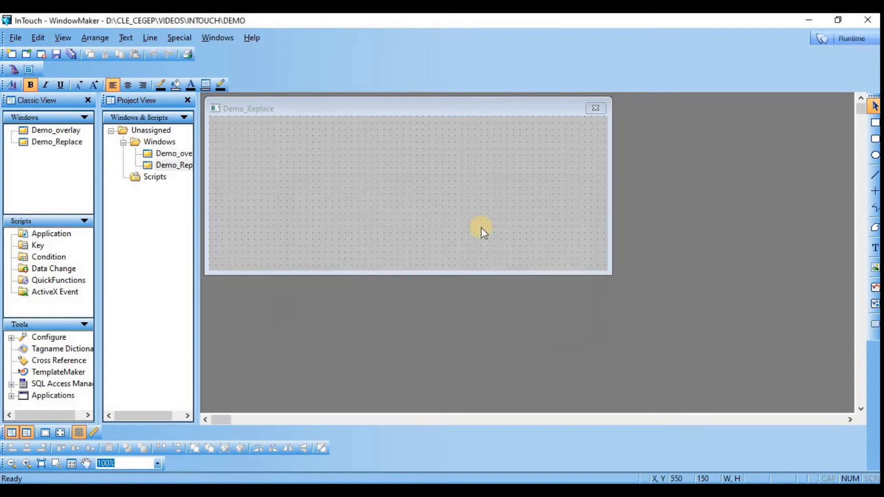
# Step: Create a third window named Demo_popup with a bright red window color
pyautogui.click(11, 55)
pyautogui.moveTo(353, 218); pyautogui.dragTo(414, 222)
pyautogui.write('p')
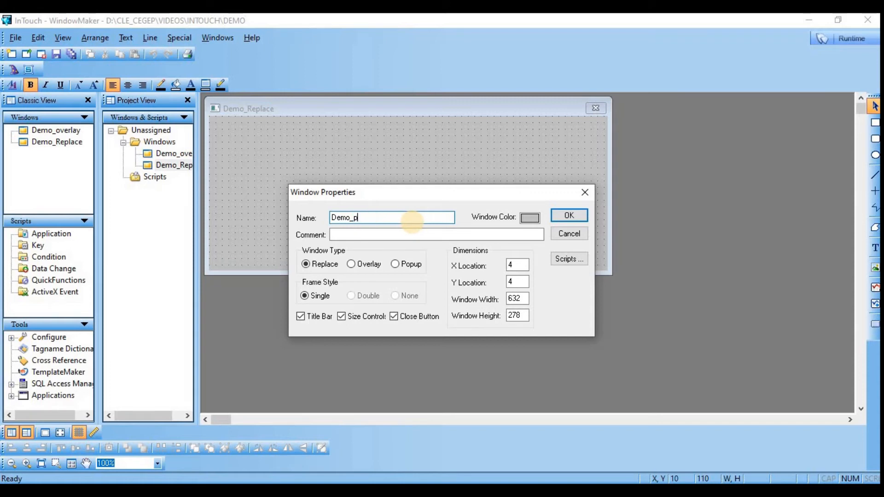
pyautogui.write('opup')
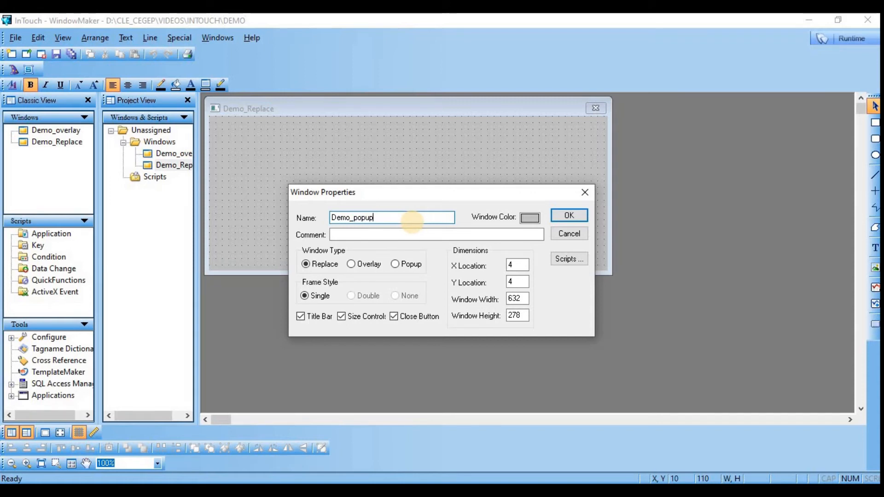
pyautogui.click(530, 218)
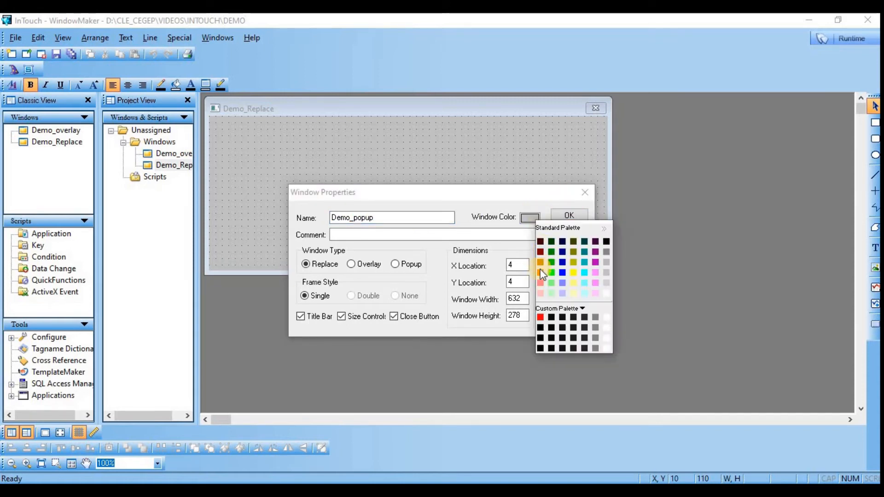
pyautogui.click(540, 273)
pyautogui.click(564, 216)
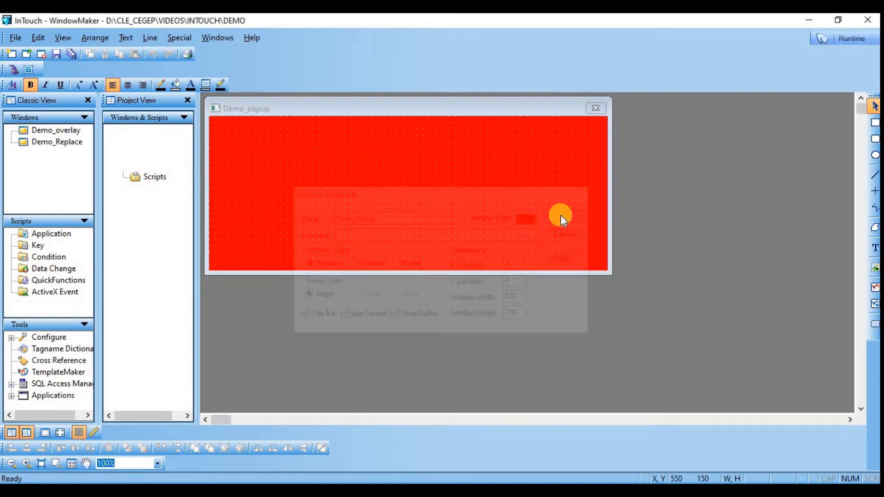
# Step: Move the red Demo_popup window away from the workspace corner and reshape it narrower and taller
pyautogui.moveTo(398, 110); pyautogui.dragTo(493, 168)
pyautogui.moveTo(707, 326); pyautogui.dragTo(562, 403)
pyautogui.moveTo(452, 178); pyautogui.dragTo(548, 167)
# Step: Bring Demo_Replace to the front, move it to about X 45, Y 62 and enlarge it to about 772 by 416
pyautogui.click(339, 110)
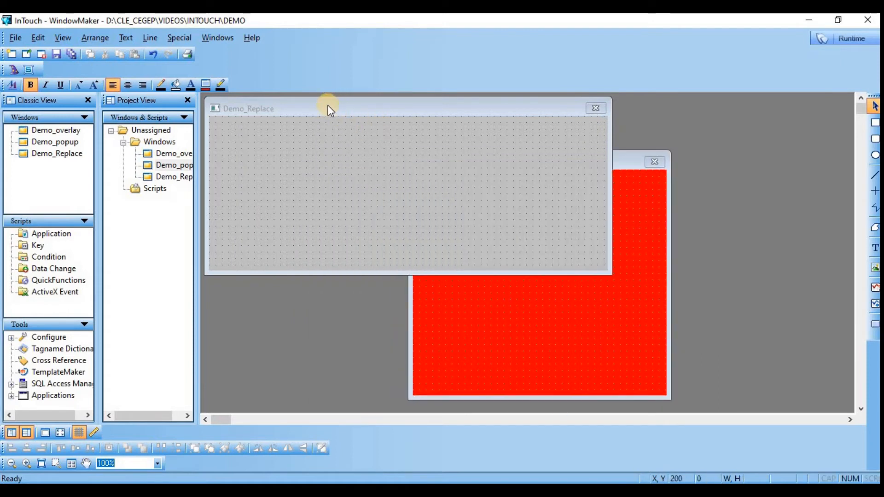
pyautogui.moveTo(328, 105); pyautogui.dragTo(349, 137)
pyautogui.moveTo(635, 309); pyautogui.dragTo(724, 400)
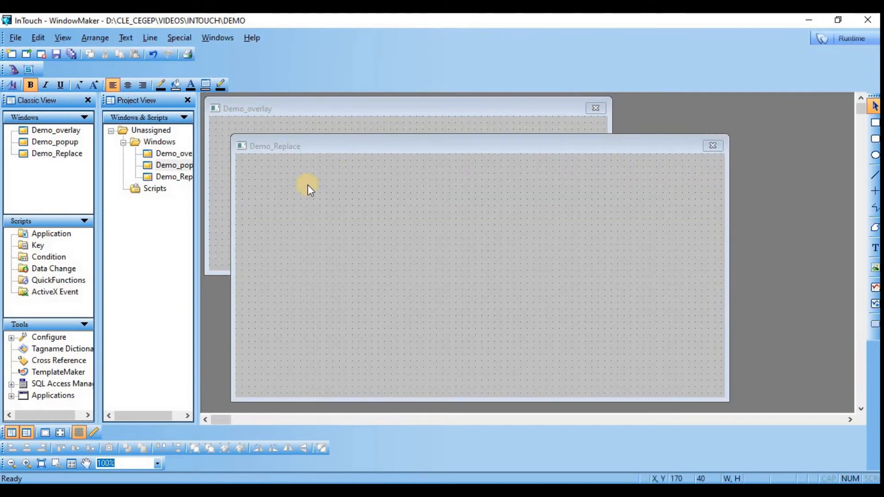
# Step: Change the window color of Demo_Replace to bright yellow in its window properties
pyautogui.click(44, 156)
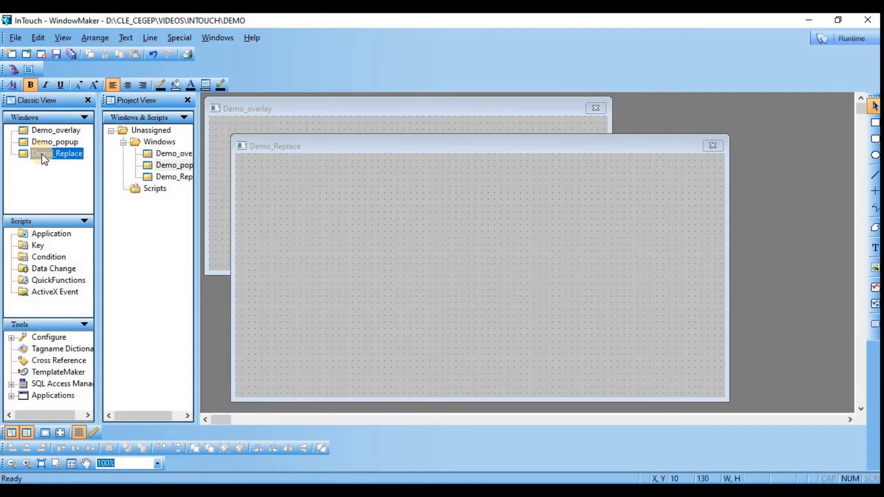
pyautogui.rightClick(44, 156)
pyautogui.click(69, 284)
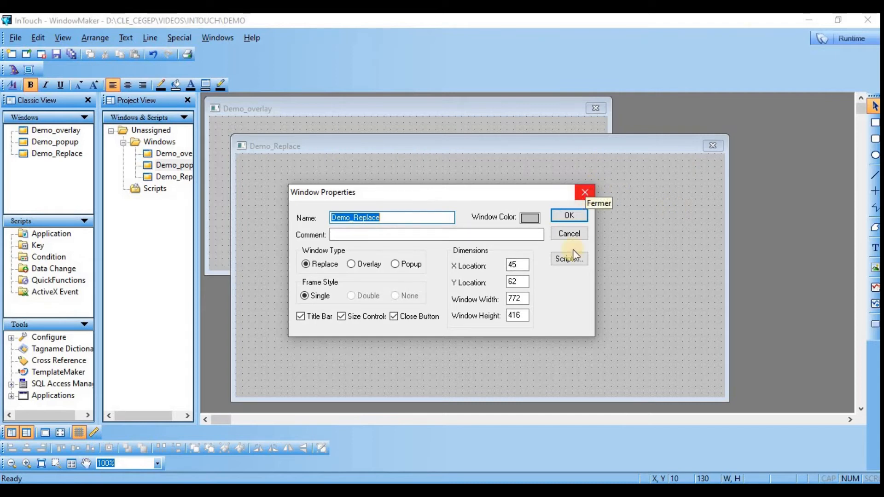
pyautogui.click(530, 218)
pyautogui.click(572, 273)
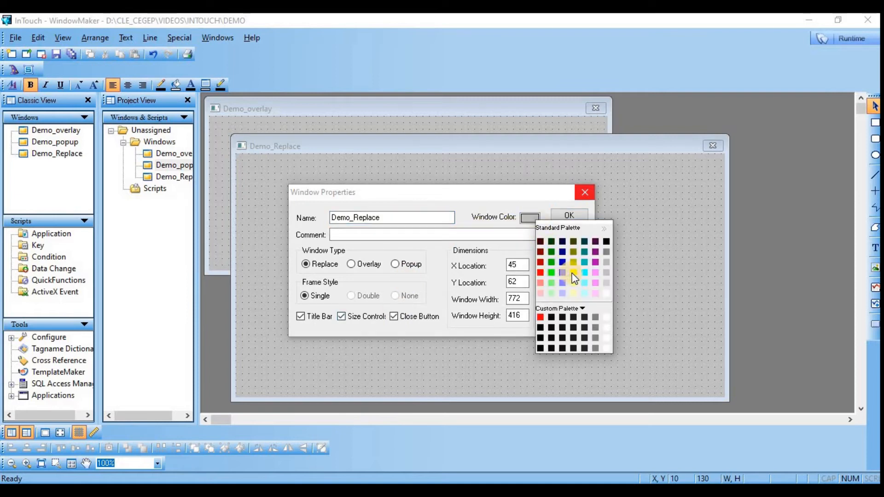
pyautogui.click(570, 217)
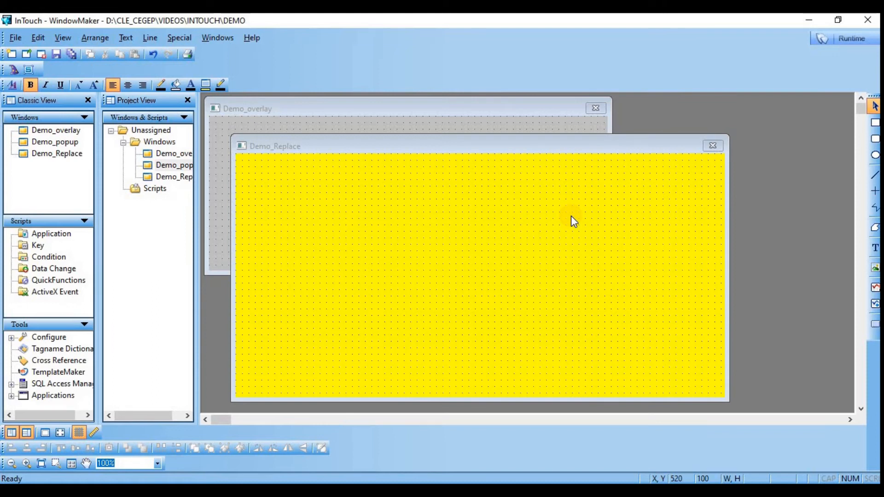
# Step: Draw a button about 190 by 50 in the Demo_overlay window at about X 120, Y 50
pyautogui.click(411, 109)
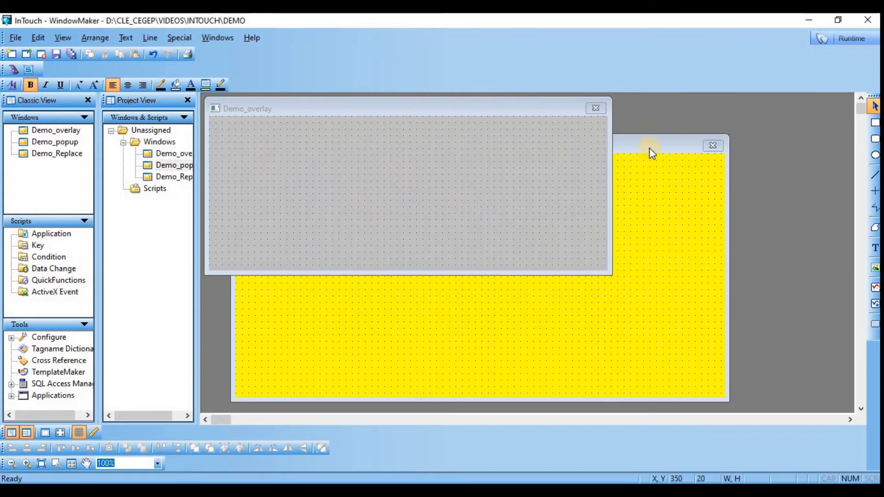
pyautogui.click(874, 326)
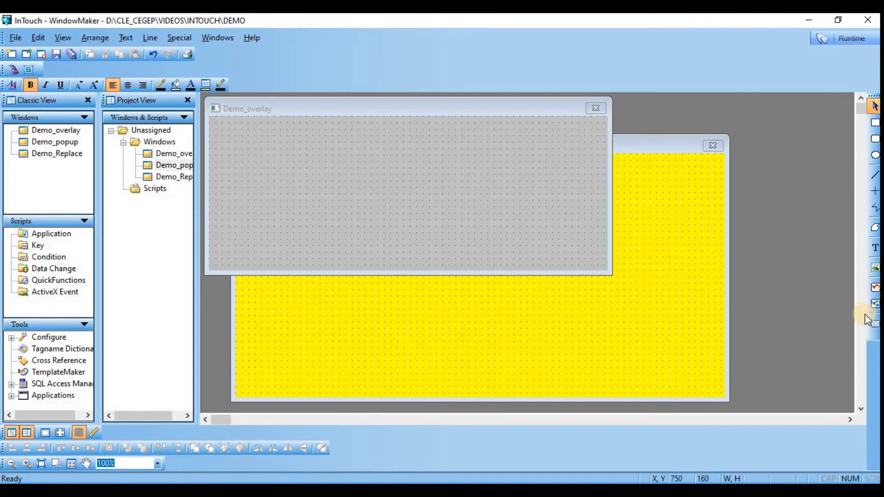
pyautogui.click(874, 327)
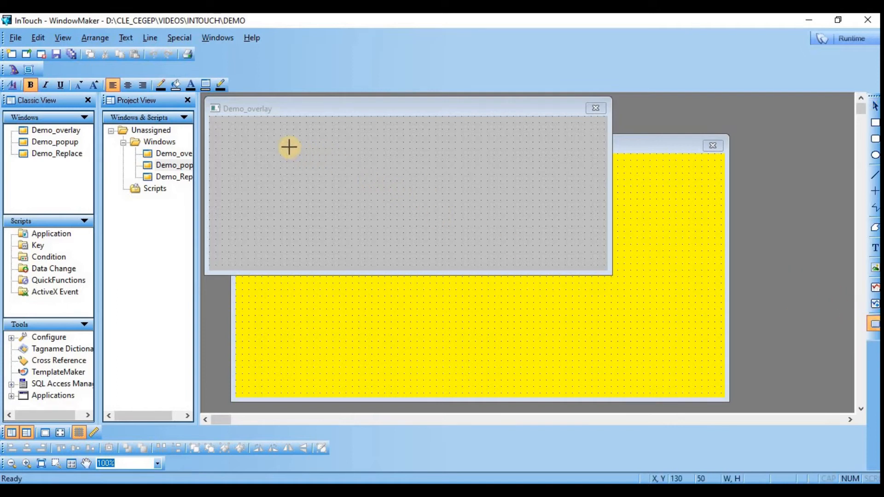
pyautogui.moveTo(286, 148); pyautogui.dragTo(409, 180)
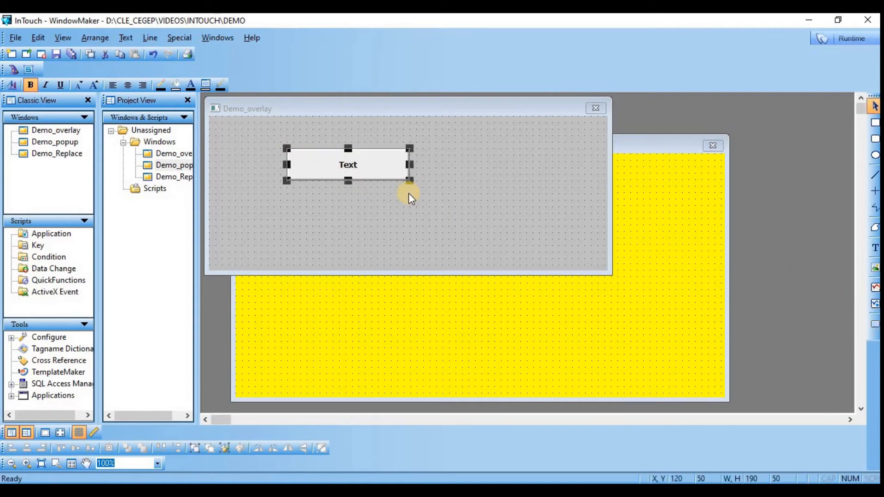
pyautogui.click(320, 197)
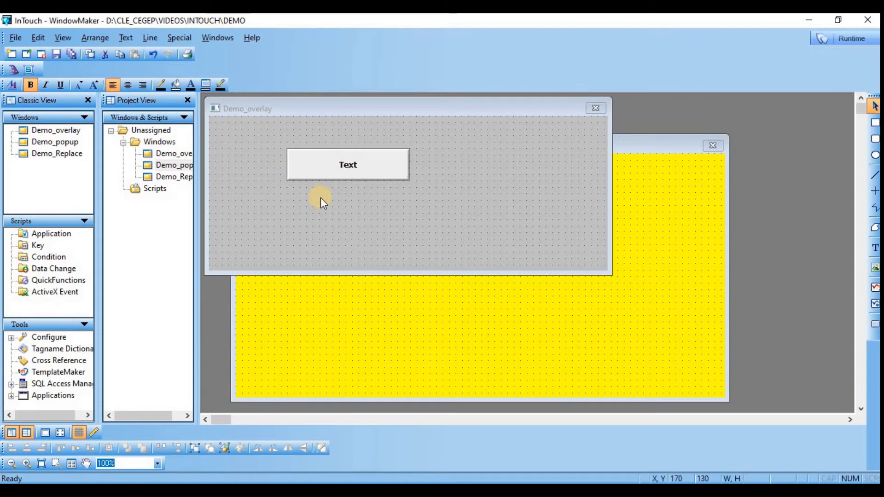
# Step: Add a Show Window animation link to the Demo_overlay button that opens Demo_popup
pyautogui.click(321, 171)
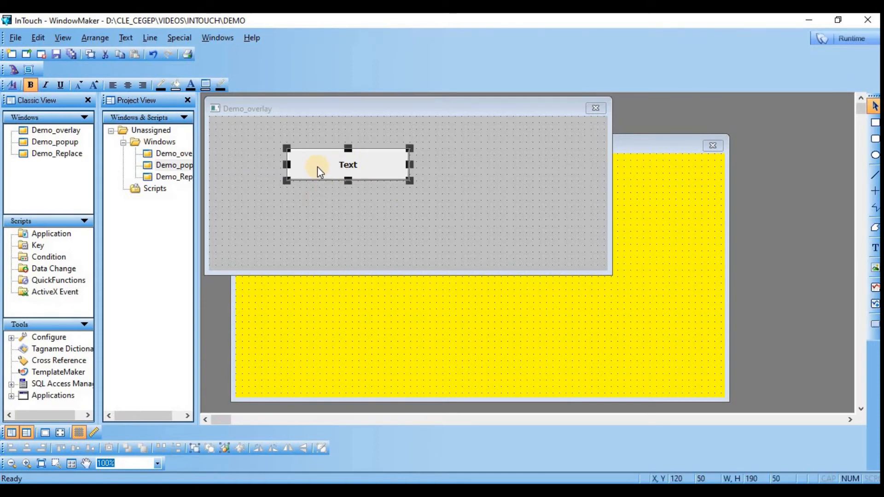
pyautogui.rightClick(321, 171)
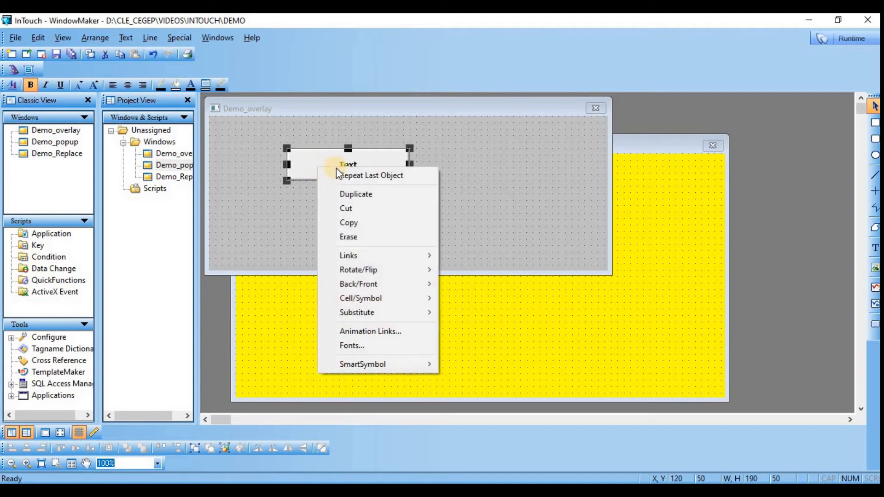
pyautogui.click(407, 335)
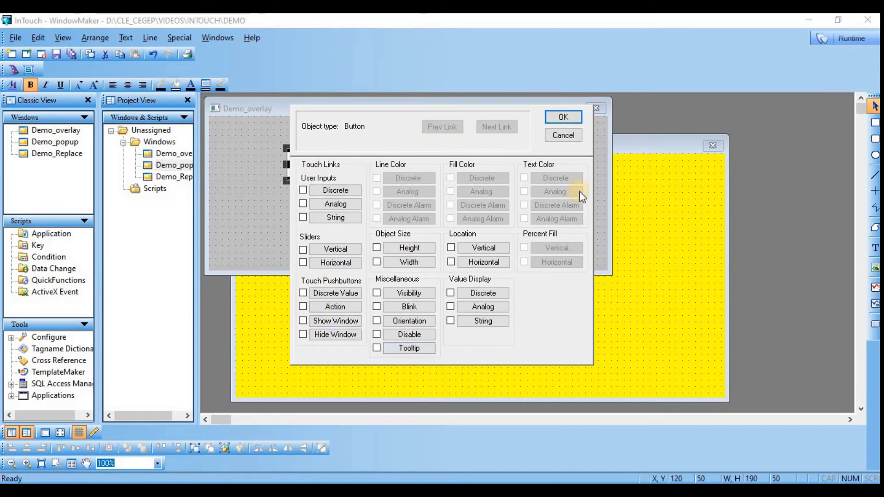
pyautogui.click(333, 321)
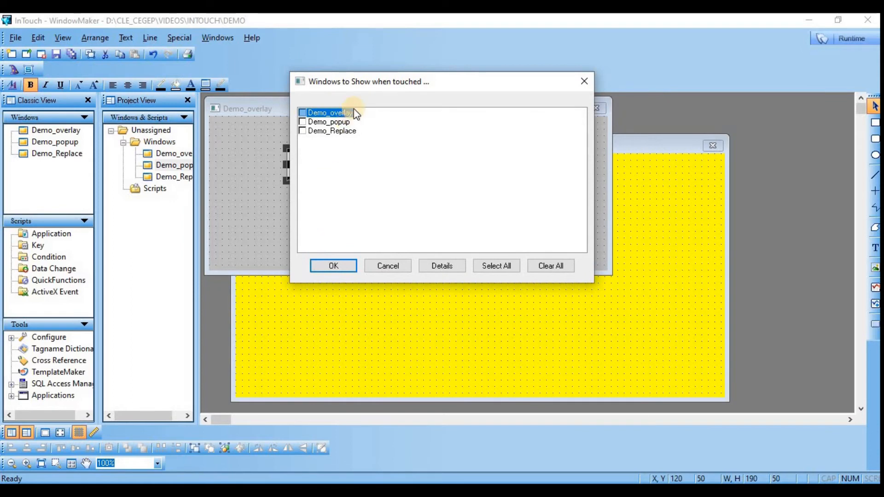
pyautogui.moveTo(392, 81); pyautogui.dragTo(527, 142)
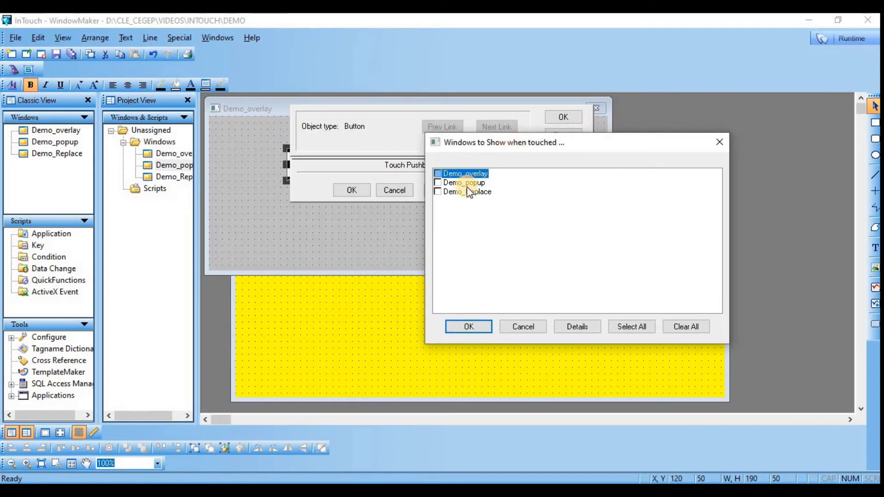
pyautogui.click(438, 182)
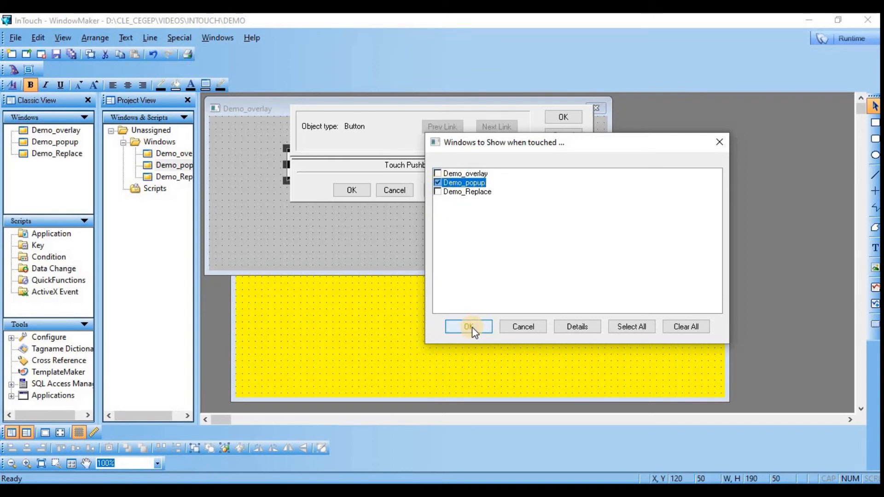
pyautogui.click(471, 327)
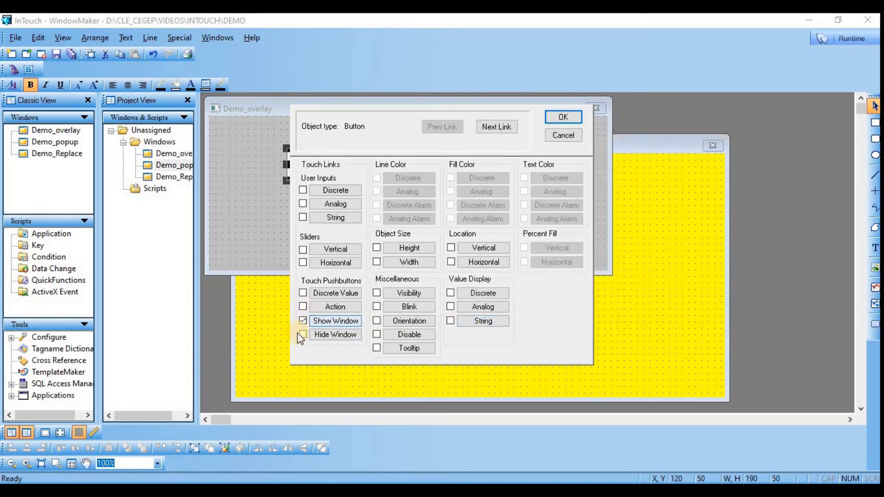
pyautogui.click(557, 118)
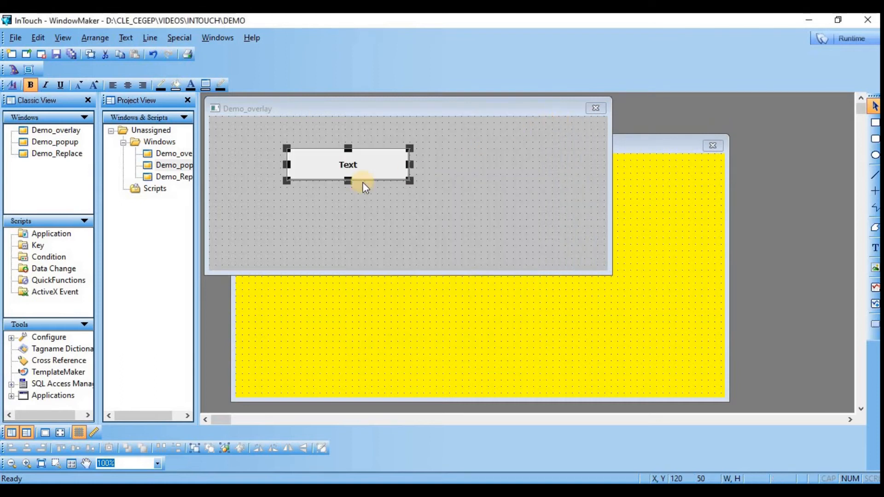
# Step: Check which window is selected in the Show Window link of the Demo_overlay button
pyautogui.rightClick(341, 169)
pyautogui.click(386, 333)
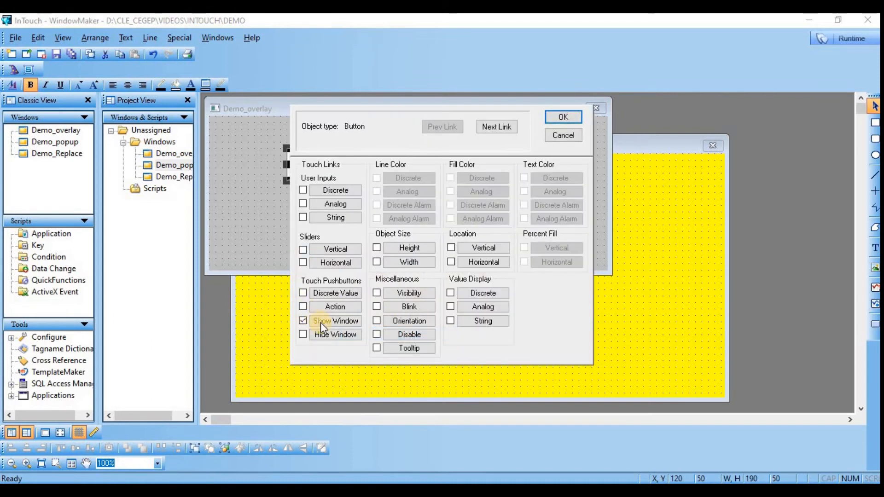
pyautogui.click(341, 321)
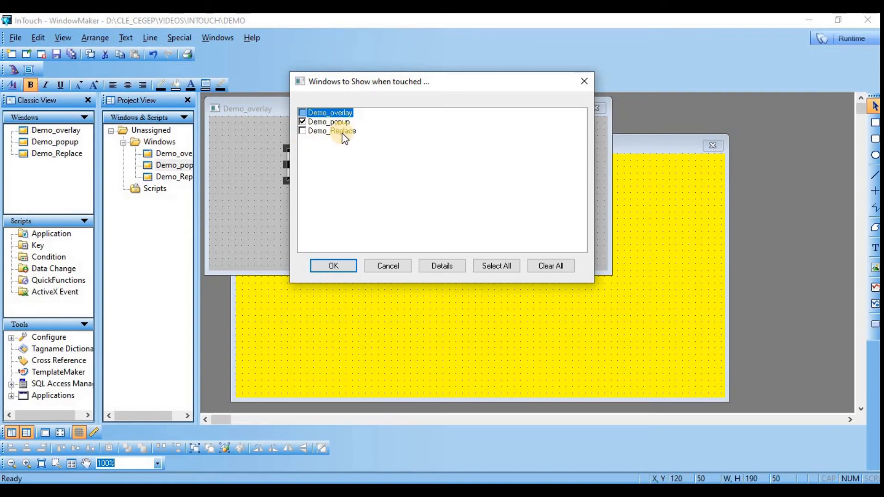
pyautogui.click(336, 267)
pyautogui.click(567, 118)
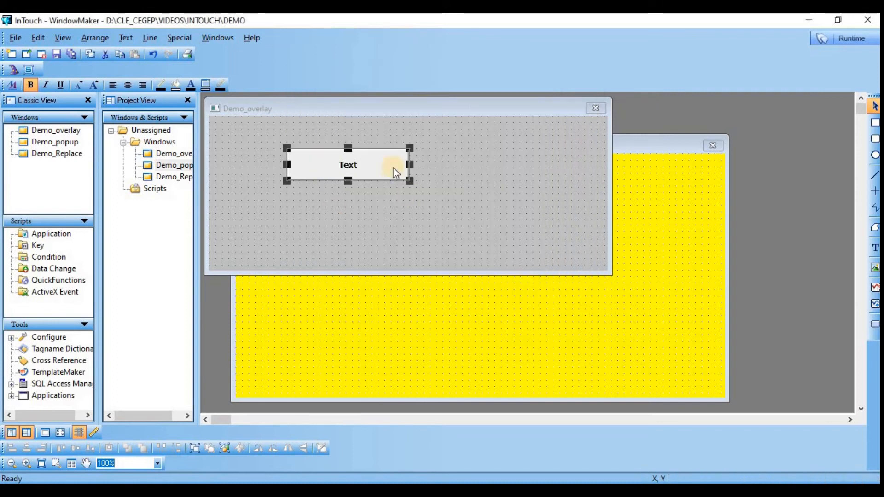
# Step: Change the Demo_overlay button's label to PopUp by substituting its string
pyautogui.rightClick(325, 165)
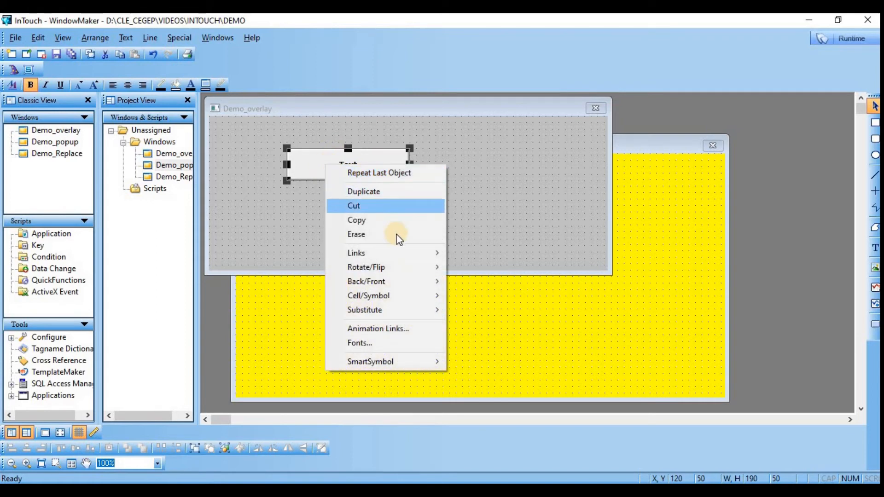
pyautogui.moveTo(398, 307)
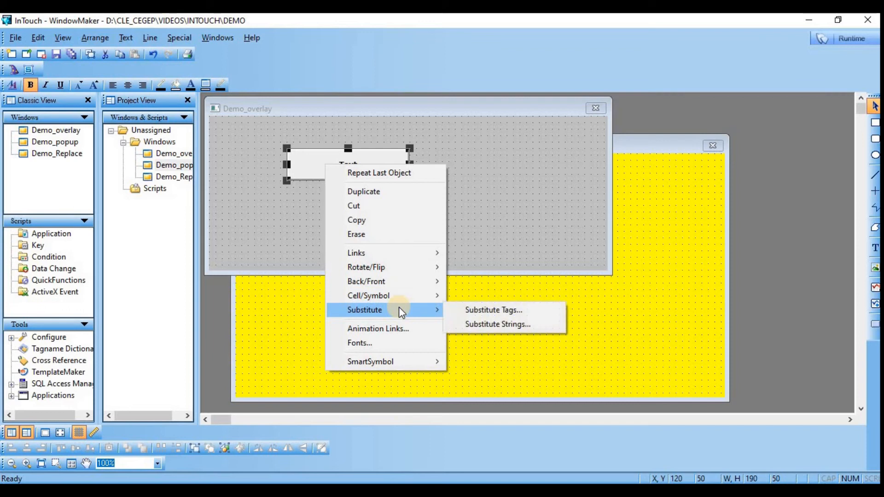
pyautogui.click(493, 324)
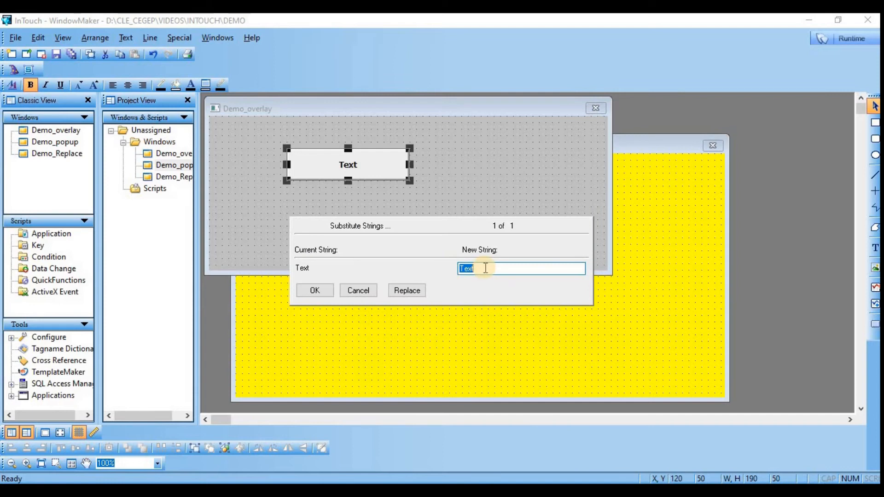
pyautogui.write('PopUp')
pyautogui.click(323, 289)
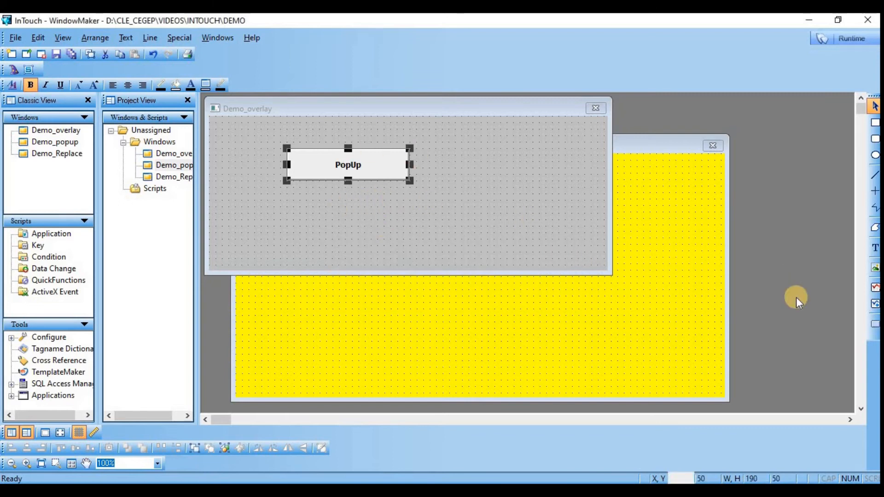
# Step: Draw a second button about 190 by 50 below PopUp at about X 120, Y 130 and label it Replace
pyautogui.click(875, 327)
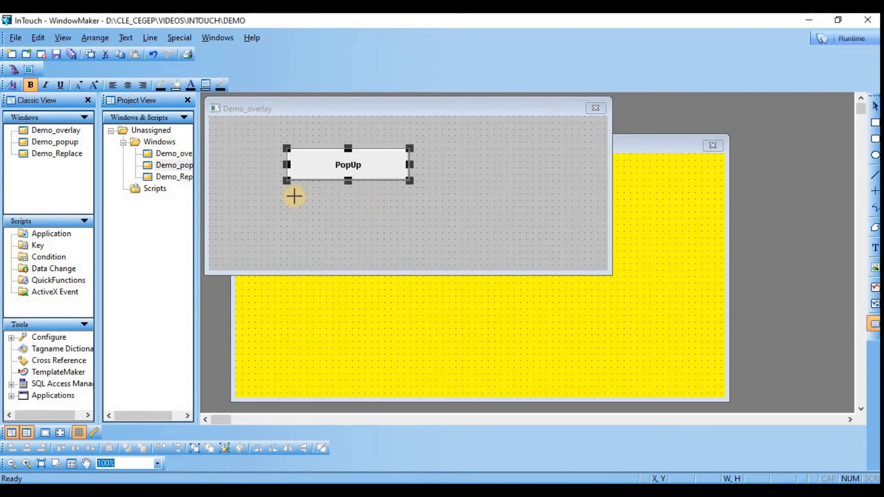
pyautogui.moveTo(286, 199); pyautogui.dragTo(407, 230)
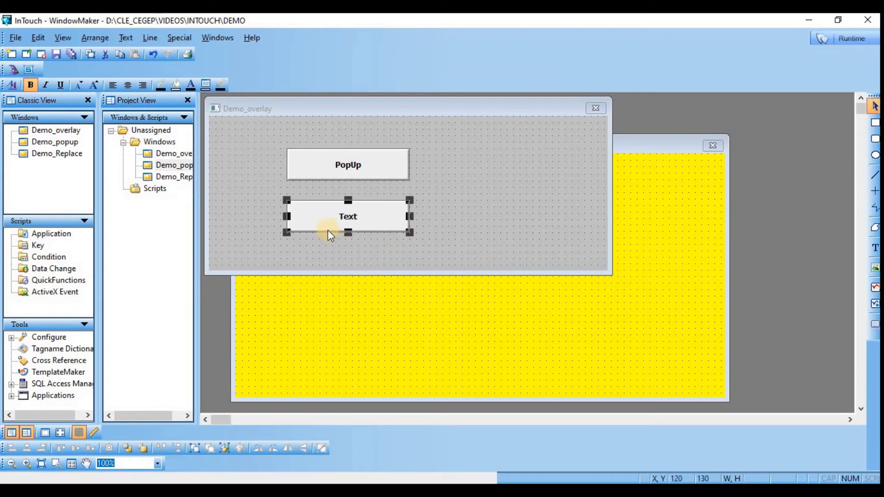
pyautogui.rightClick(320, 213)
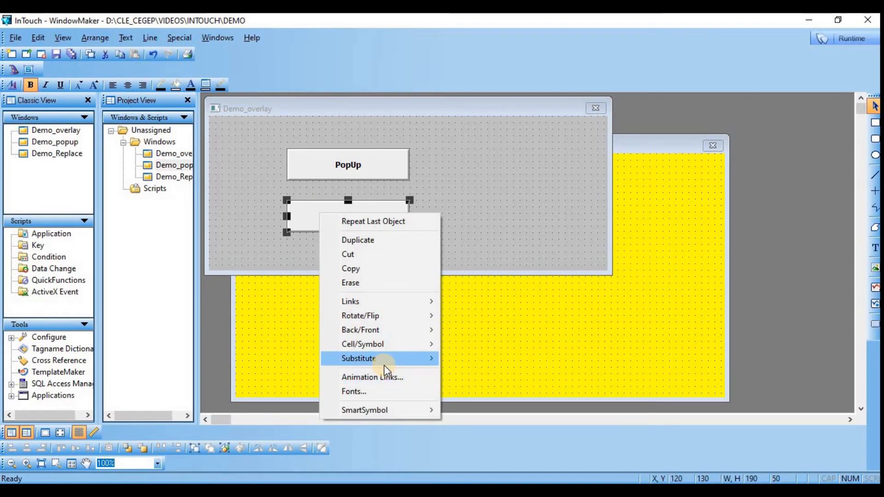
pyautogui.moveTo(384, 363)
pyautogui.click(479, 374)
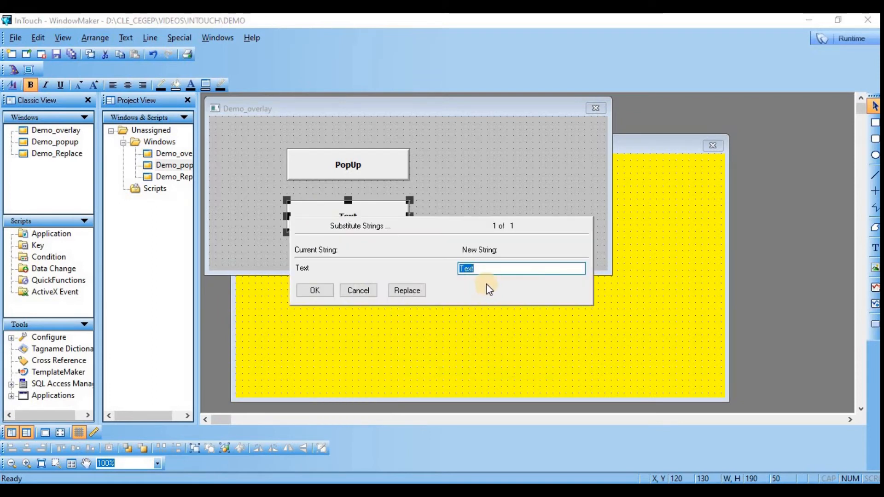
pyautogui.write('Replace')
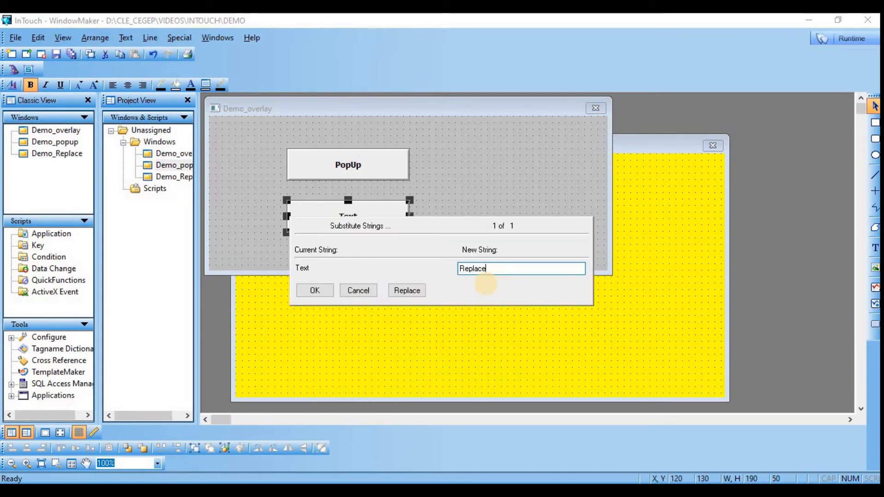
pyautogui.click(312, 291)
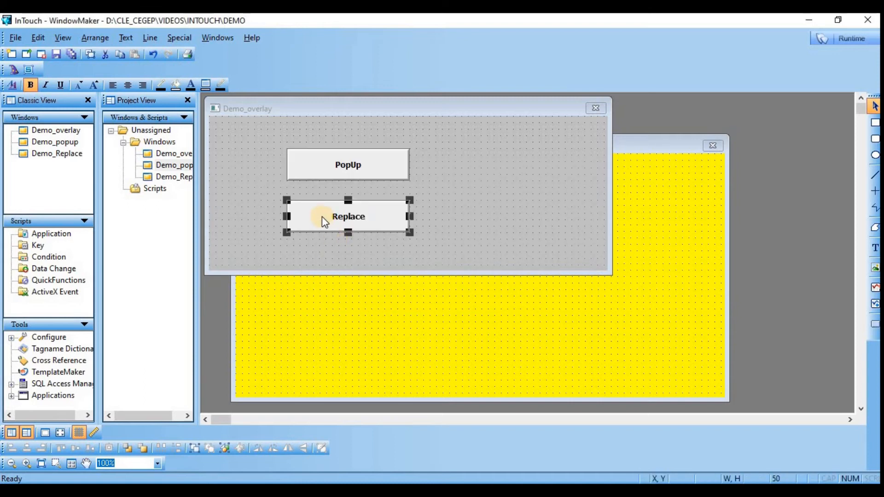
# Step: Add a Show Window animation link to the Replace button that opens Demo_Replace instead of Demo_popup
pyautogui.rightClick(310, 213)
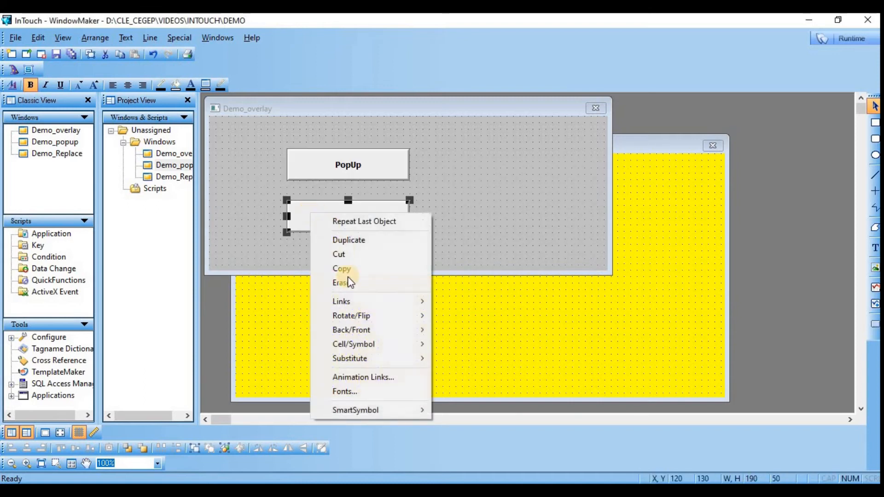
pyautogui.click(357, 375)
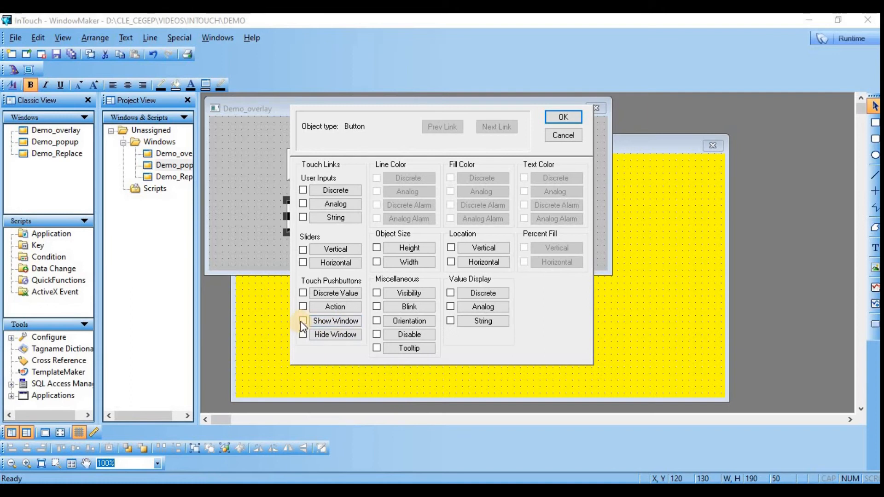
pyautogui.click(332, 322)
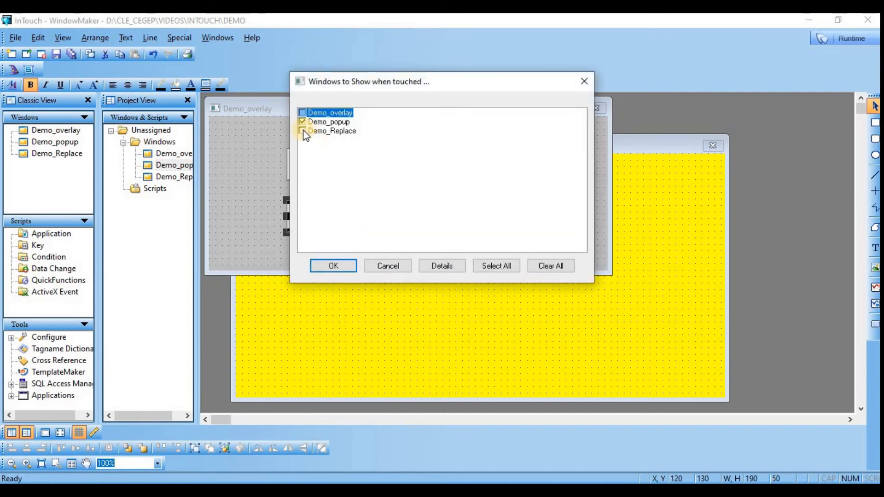
pyautogui.click(303, 132)
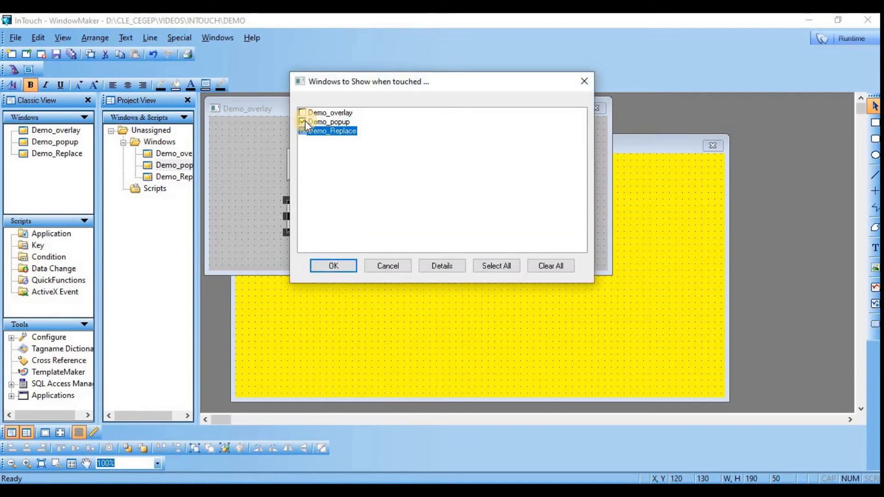
pyautogui.click(301, 131)
pyautogui.click(301, 122)
pyautogui.click(335, 266)
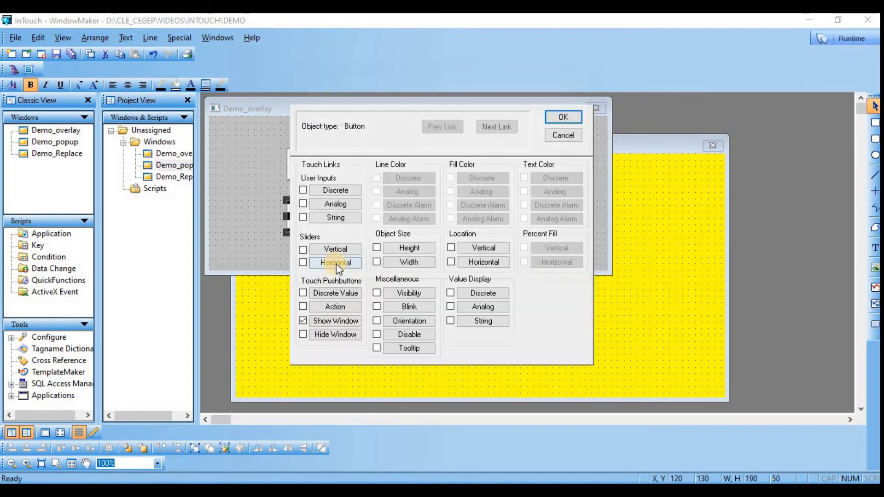
pyautogui.click(566, 118)
pyautogui.click(523, 180)
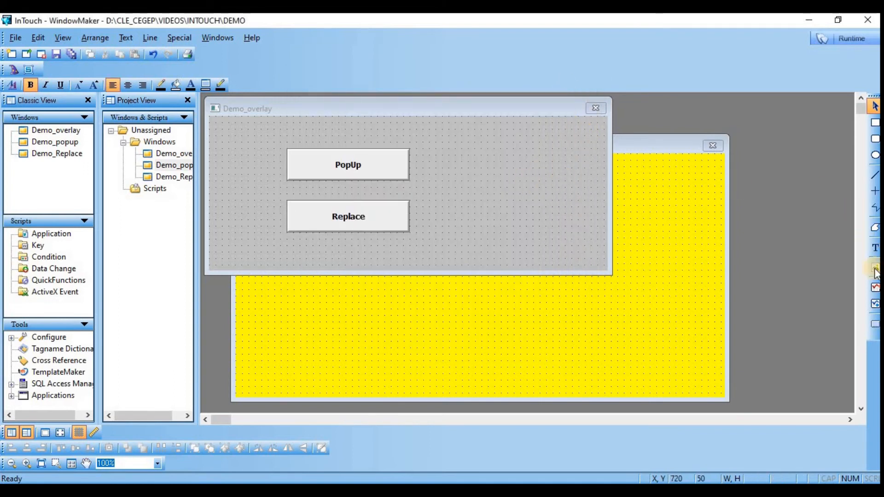
# Step: Draw a button about 100 by 80 in Demo_overlay at about X 370, Y 100 and label it X
pyautogui.click(873, 324)
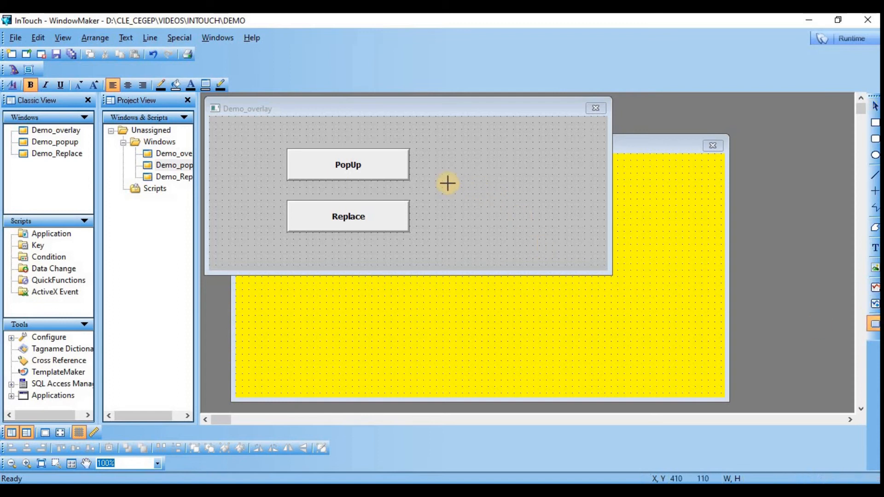
pyautogui.moveTo(449, 180); pyautogui.dragTo(512, 233)
pyautogui.rightClick(469, 204)
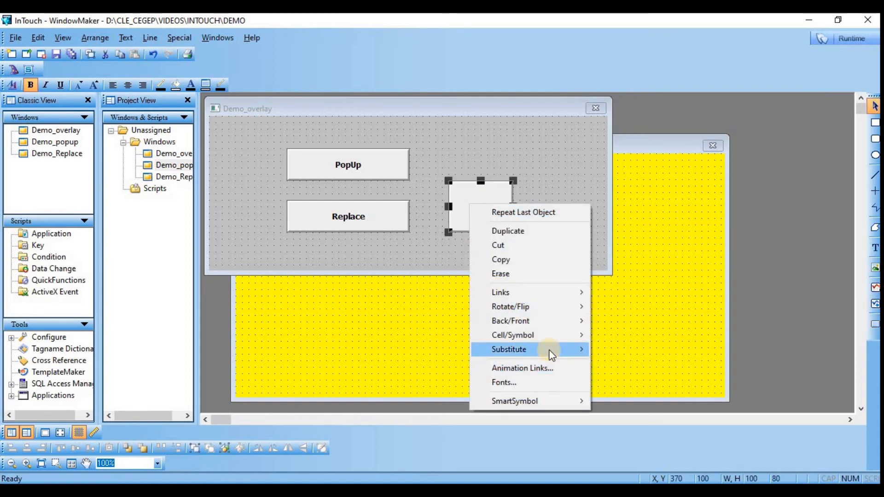
pyautogui.moveTo(550, 349)
pyautogui.click(640, 364)
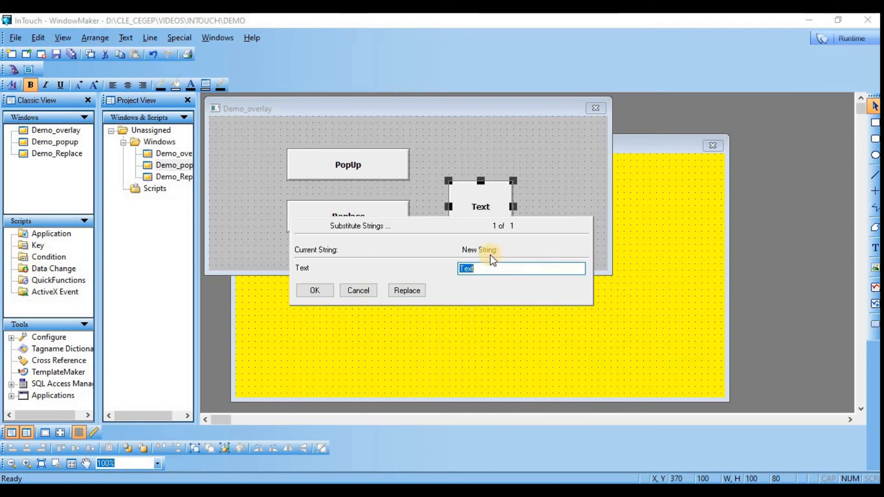
pyautogui.write('X')
pyautogui.click(313, 290)
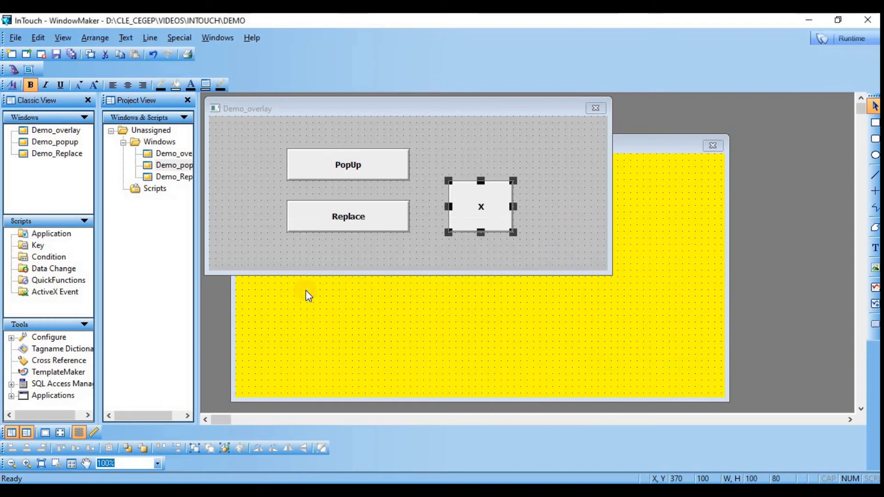
# Step: Add a Hide Window animation link to the X button that hides Demo_overlay
pyautogui.rightClick(460, 199)
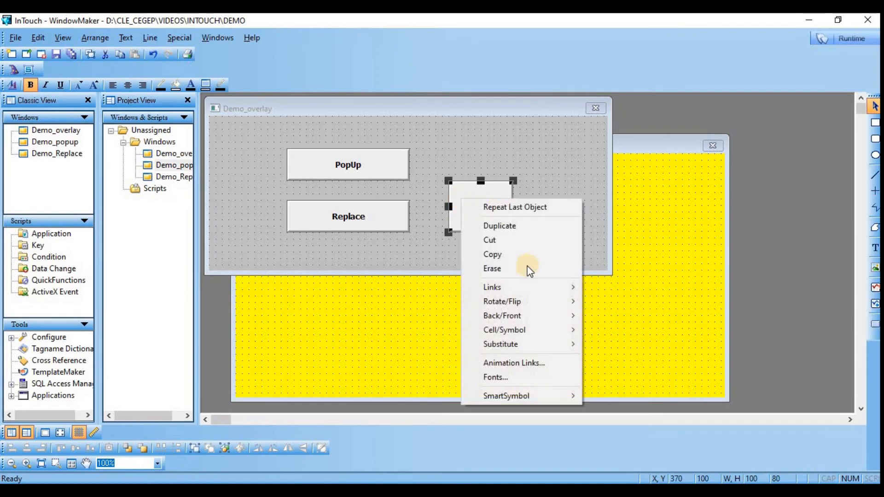
pyautogui.click(514, 363)
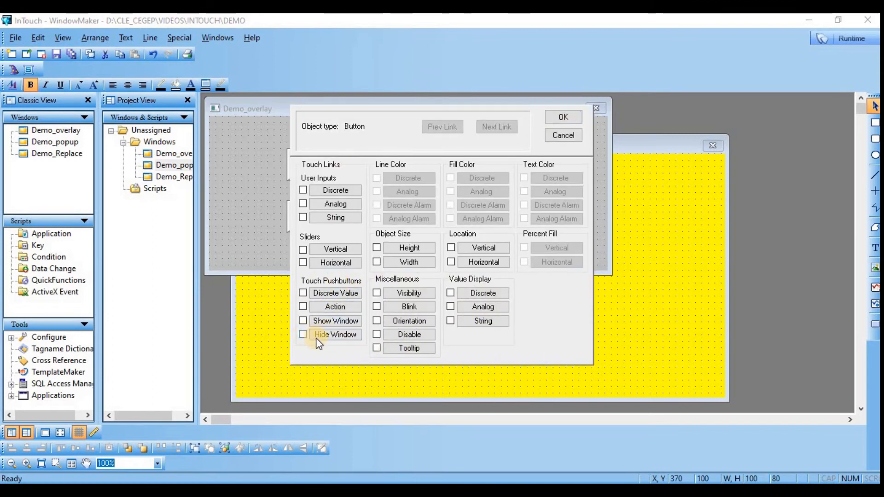
pyautogui.click(335, 334)
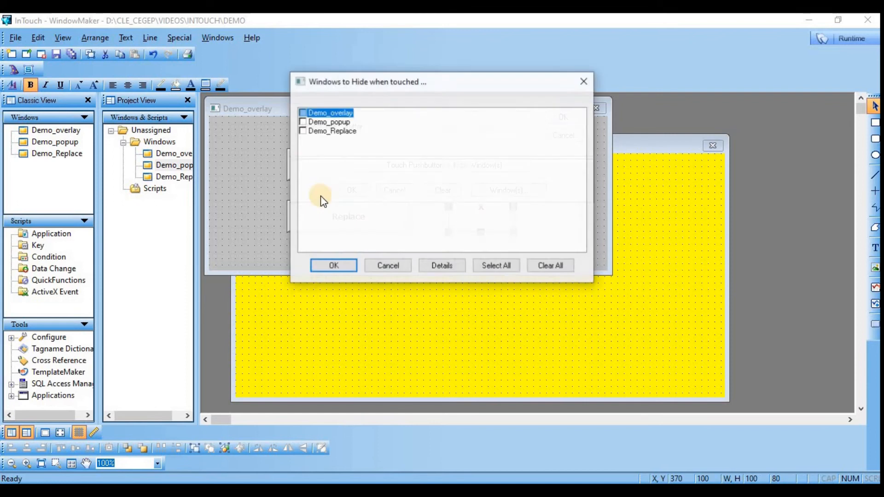
pyautogui.click(302, 112)
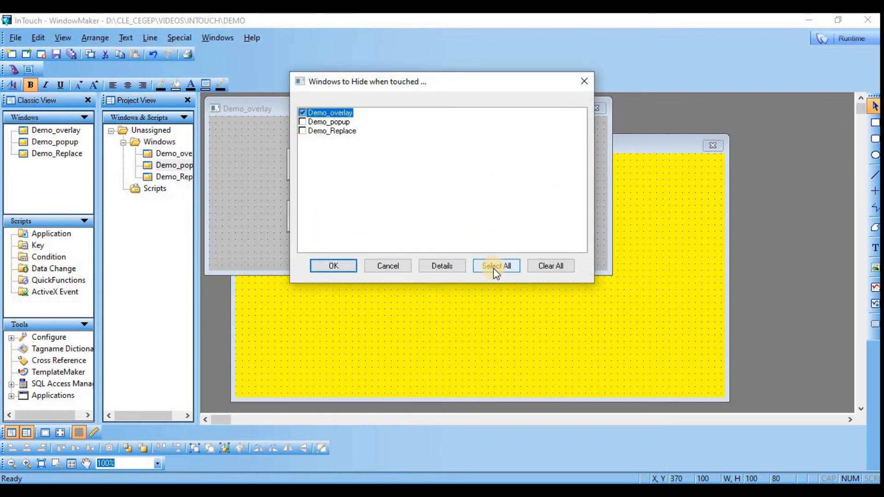
pyautogui.click(333, 266)
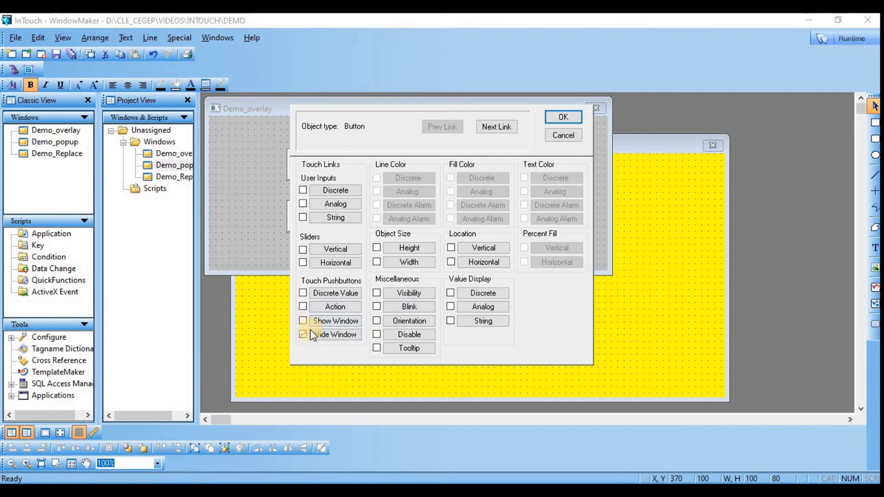
pyautogui.click(559, 119)
pyautogui.click(530, 237)
# Step: Copy the PopUp, Replace and X buttons from Demo_overlay and paste them into Demo_Replace at about X 130, Y 70
pyautogui.moveTo(328, 160); pyautogui.dragTo(271, 131)
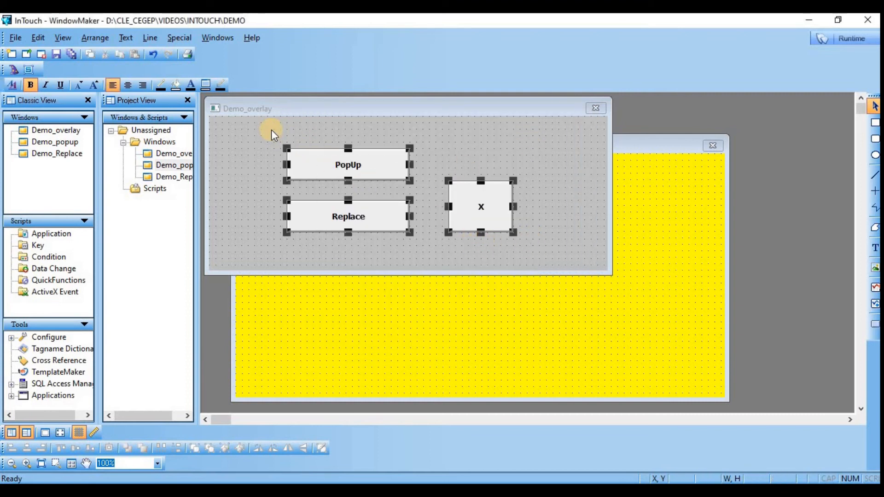
pyautogui.rightClick(318, 162)
pyautogui.click(351, 217)
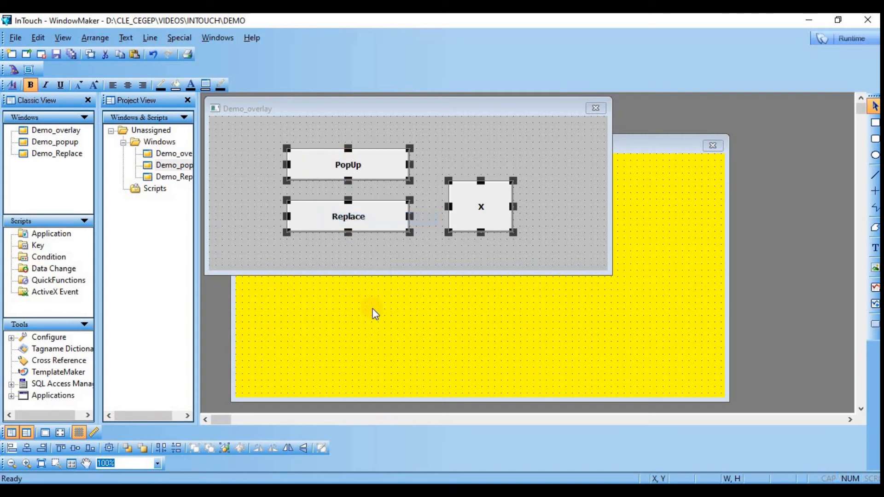
pyautogui.click(374, 311)
pyautogui.rightClick(364, 262)
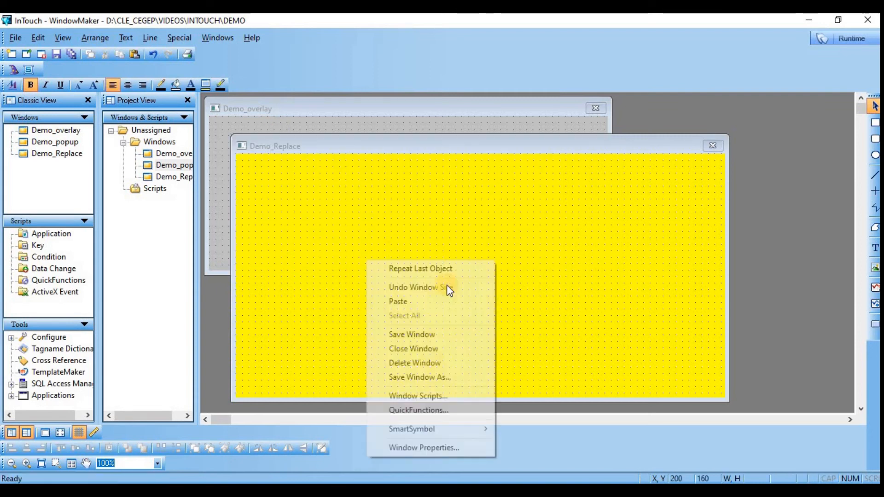
pyautogui.click(438, 302)
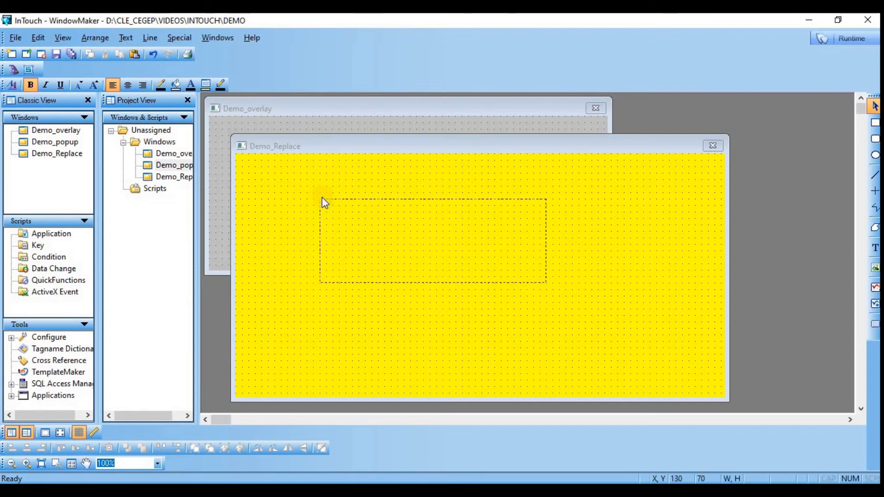
pyautogui.click(322, 197)
pyautogui.click(386, 324)
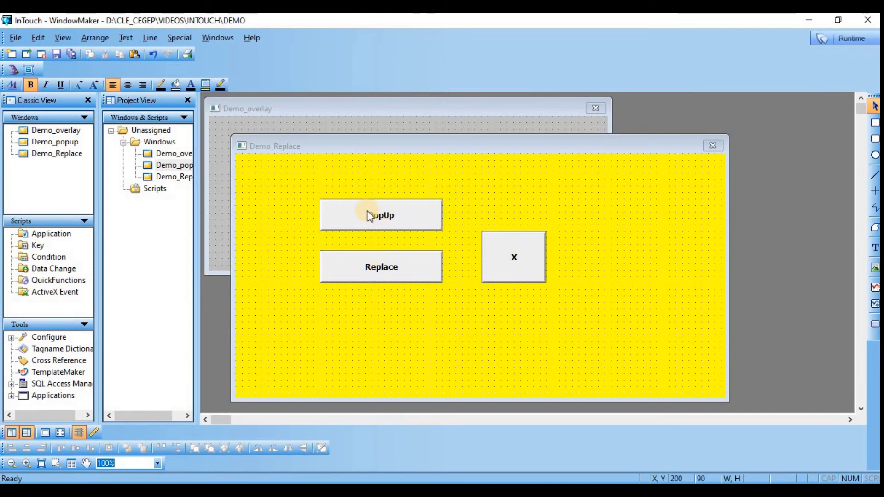
# Step: Change the label of the Replace button in the Demo_Replace window to OverLay
pyautogui.rightClick(359, 264)
pyautogui.moveTo(420, 414)
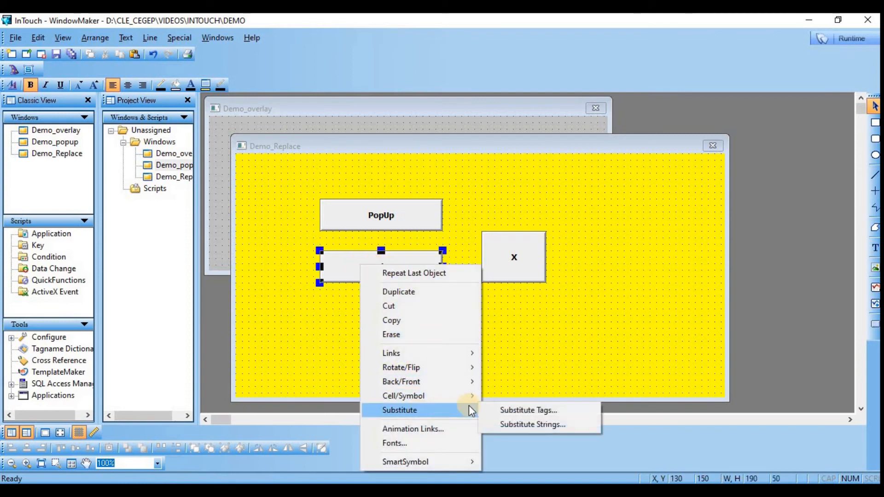
pyautogui.click(518, 420)
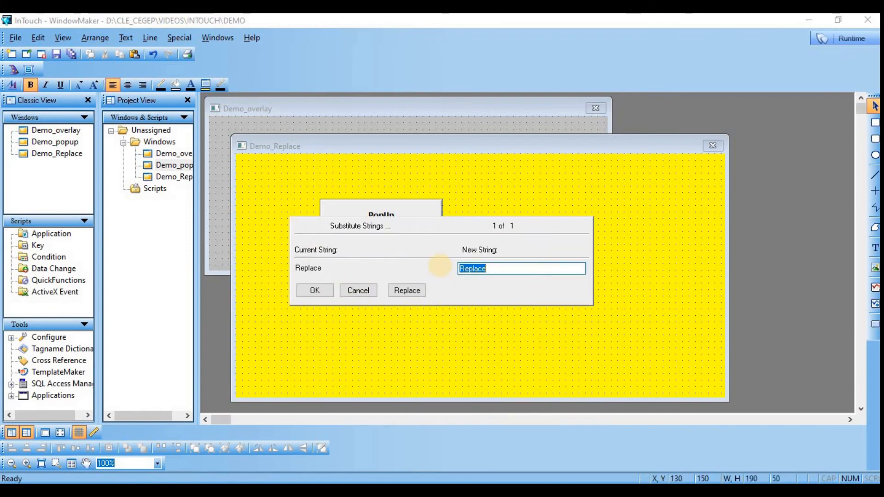
pyautogui.write('0')
pyautogui.write('Lay')
pyautogui.click(319, 289)
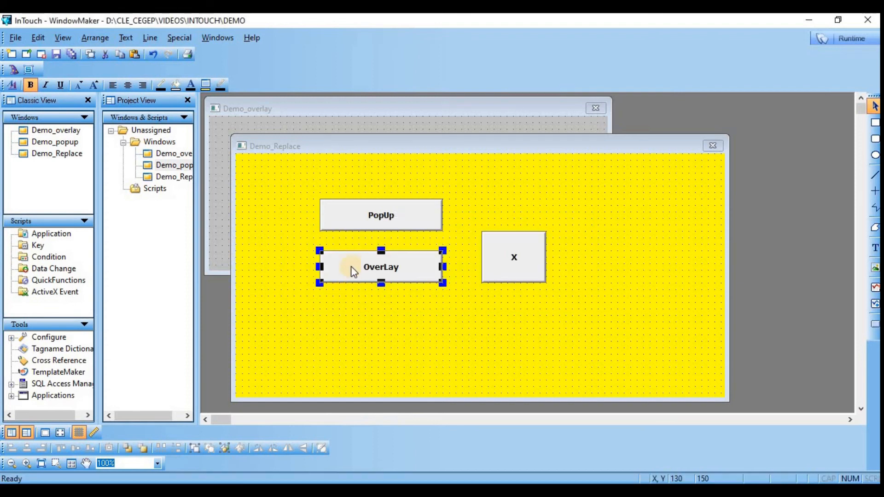
# Step: Set the OverLay button in Demo_Replace to show Demo_overlay instead of Demo_Replace when touched
pyautogui.doubleClick(354, 271)
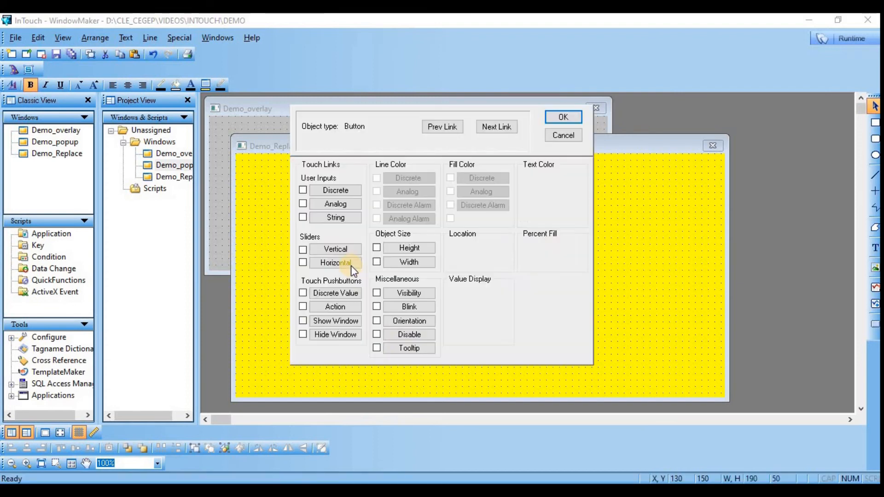
pyautogui.click(327, 320)
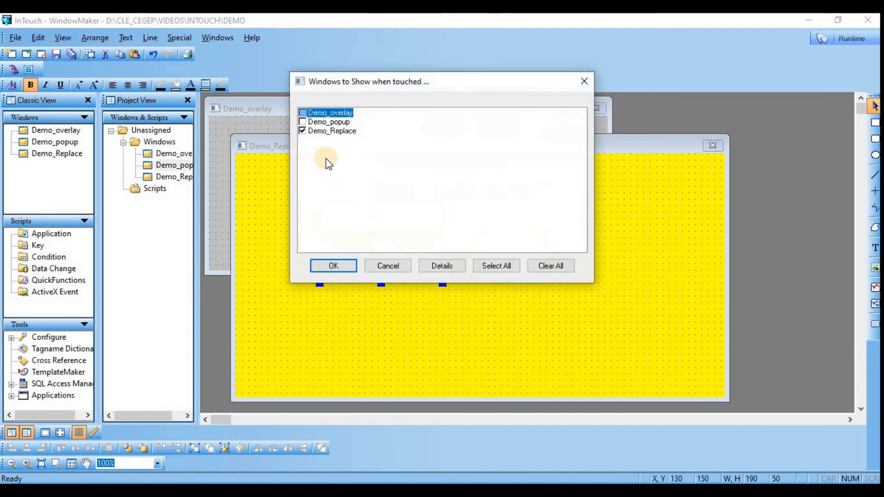
pyautogui.click(307, 132)
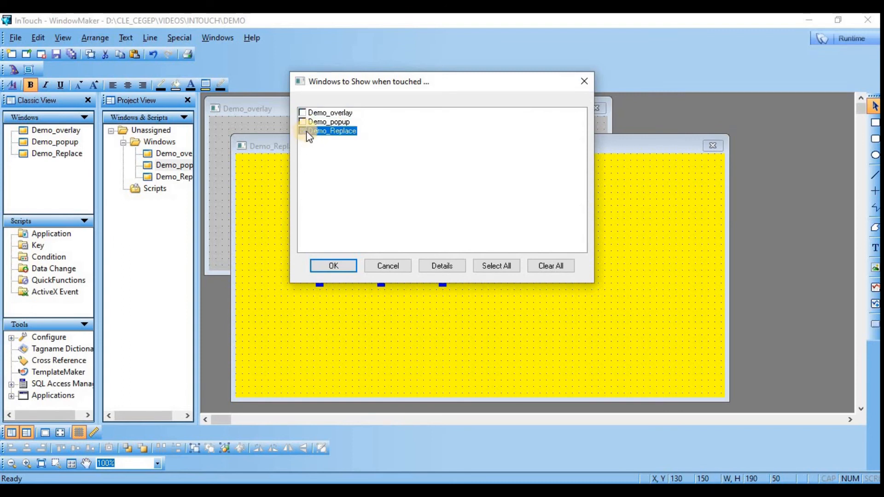
pyautogui.click(302, 113)
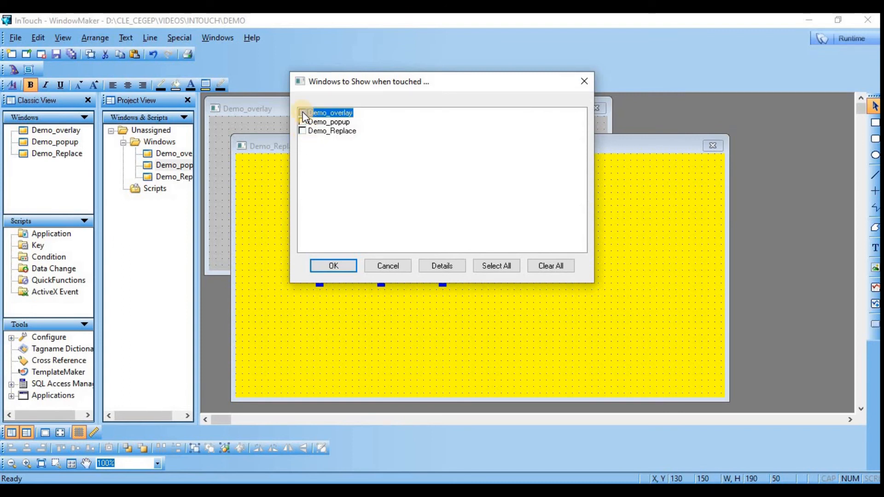
pyautogui.click(339, 267)
pyautogui.click(553, 117)
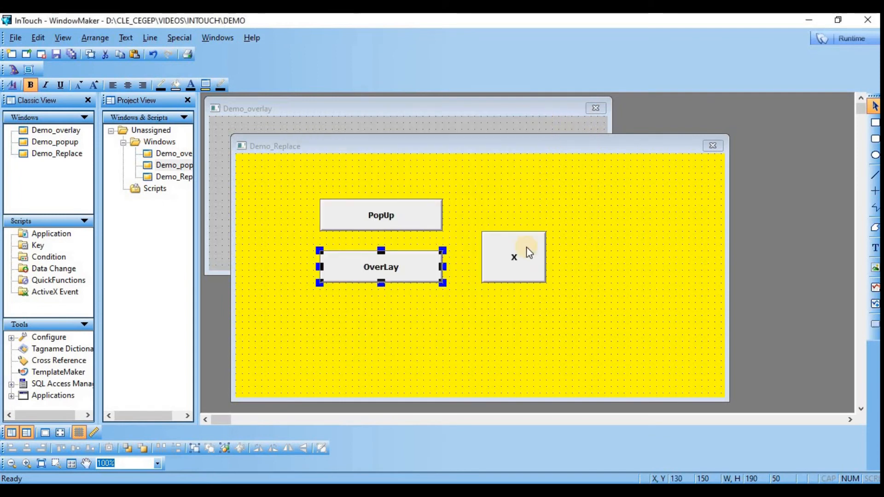
# Step: Set the Hide Window link of the X button in Demo_Replace to hide only Demo_Replace
pyautogui.doubleClick(520, 258)
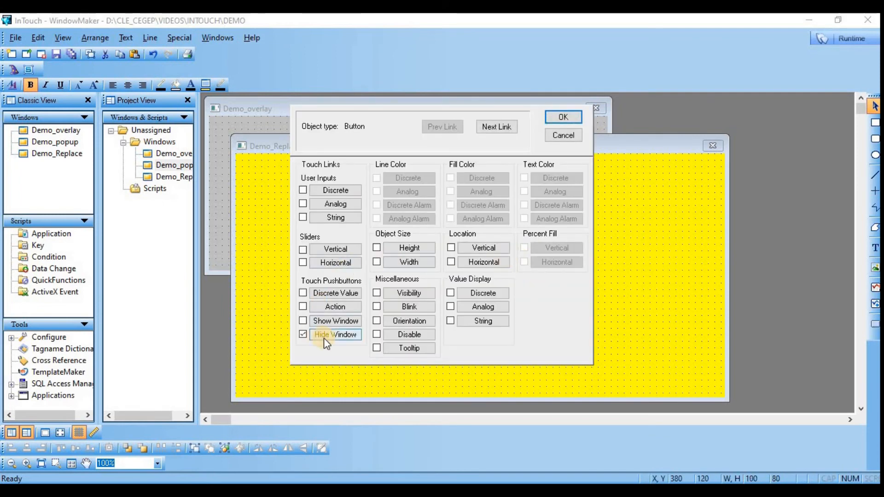
pyautogui.click(324, 336)
pyautogui.click(302, 113)
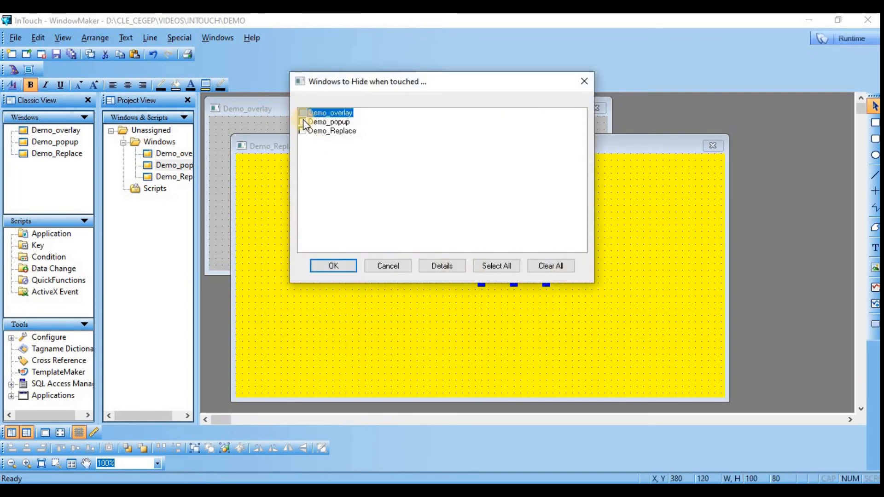
pyautogui.click(302, 131)
pyautogui.click(335, 266)
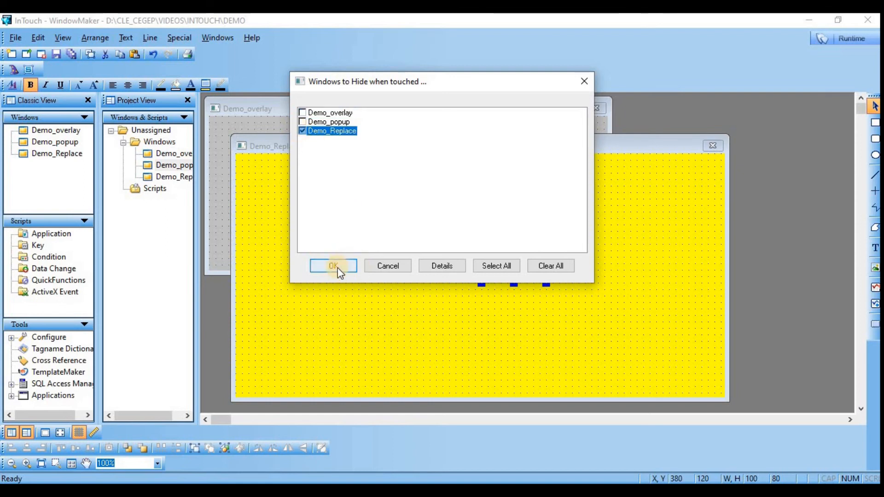
pyautogui.click(562, 118)
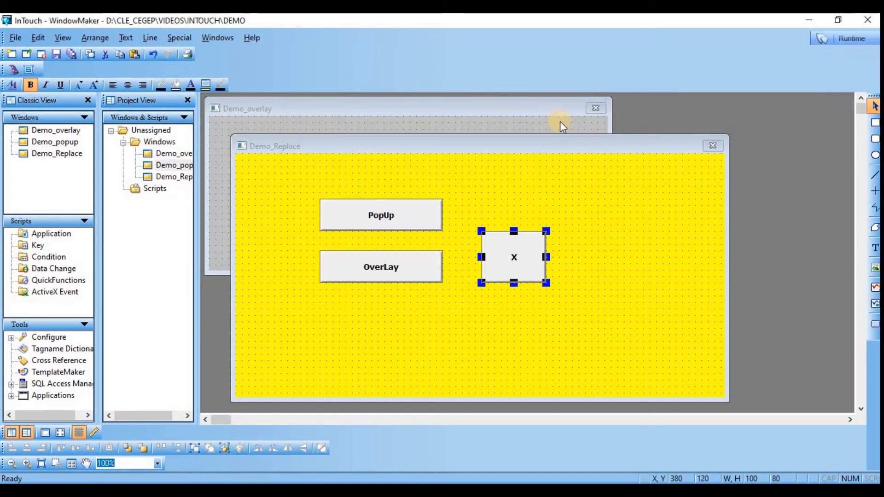
# Step: Open Demo_popup, paste the copied PopUp, Replace and X buttons, and position the group at about X 20, Y 60 so it fits inside
pyautogui.doubleClick(48, 141)
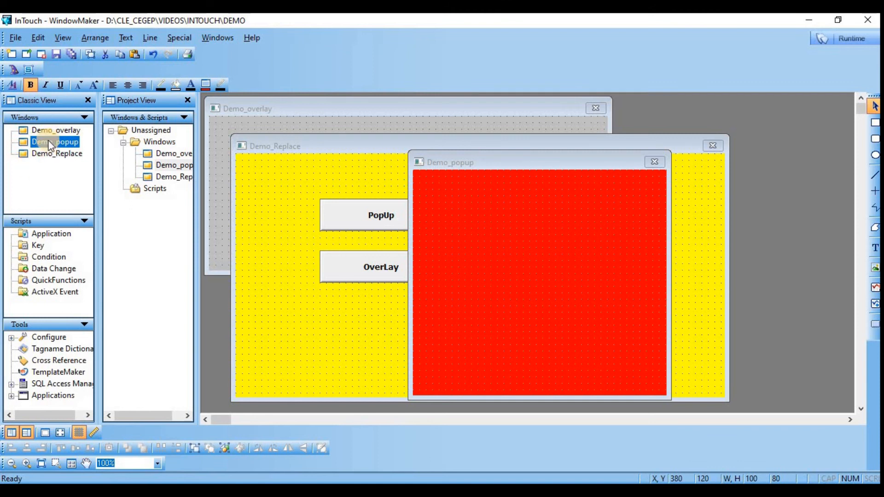
pyautogui.click(426, 236)
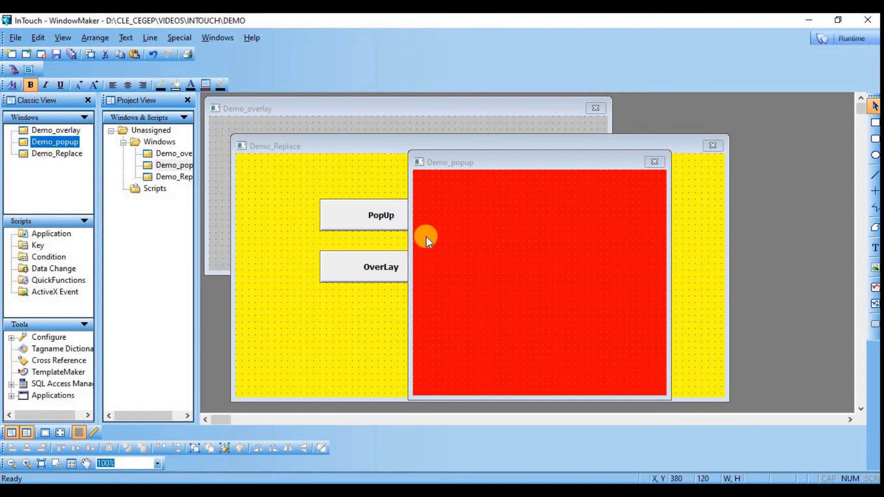
pyautogui.rightClick(456, 217)
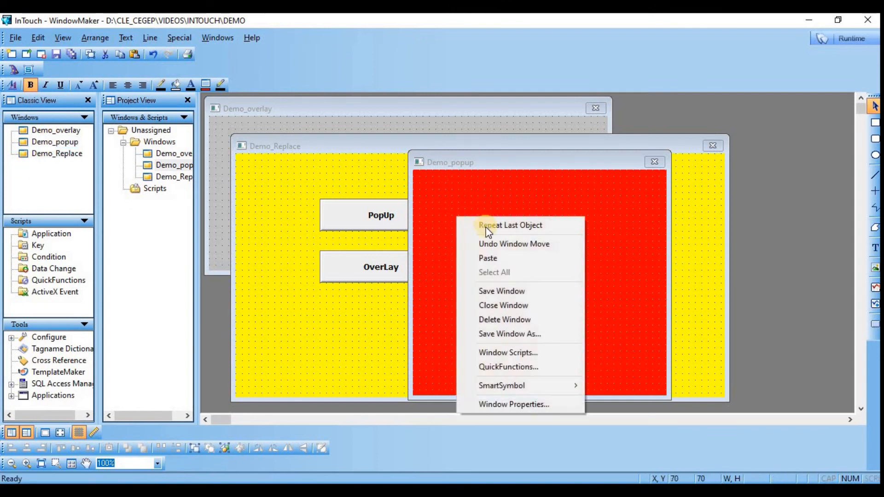
pyautogui.click(497, 258)
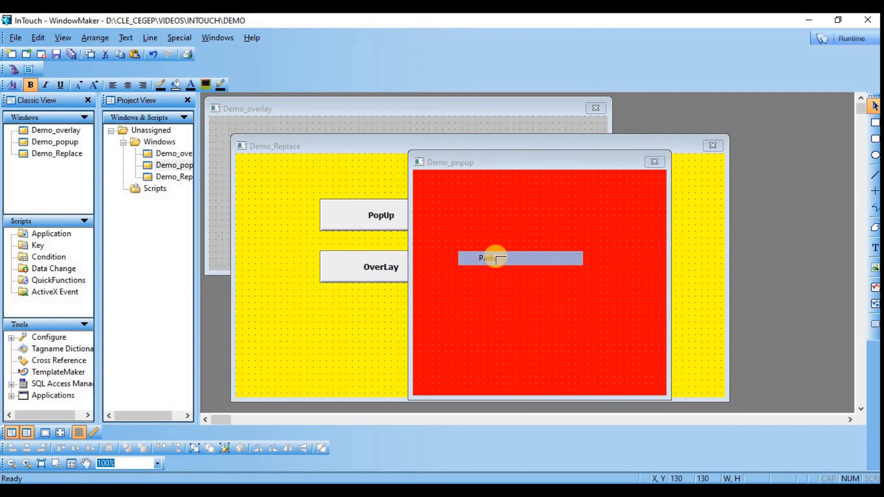
pyautogui.click(452, 208)
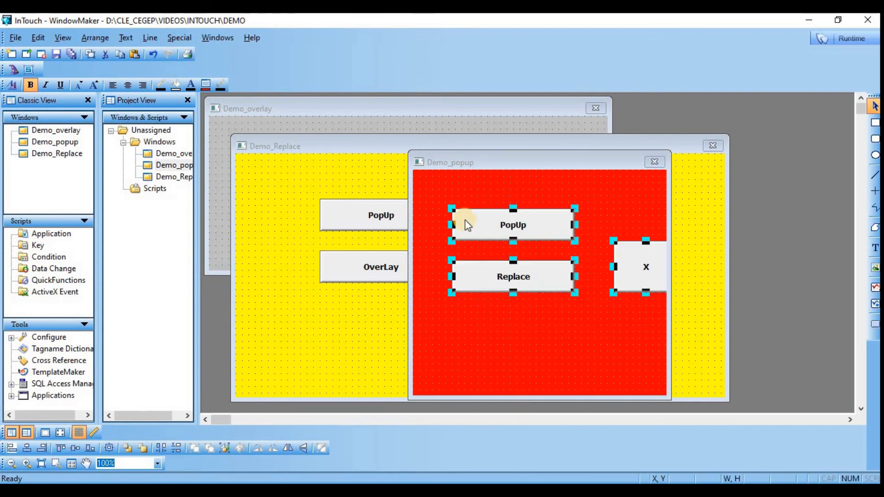
pyautogui.click(438, 222)
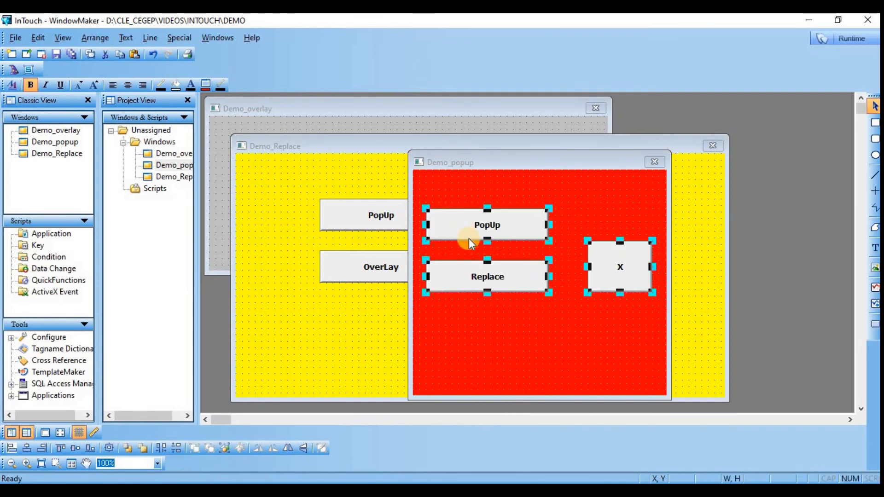
pyautogui.click(479, 321)
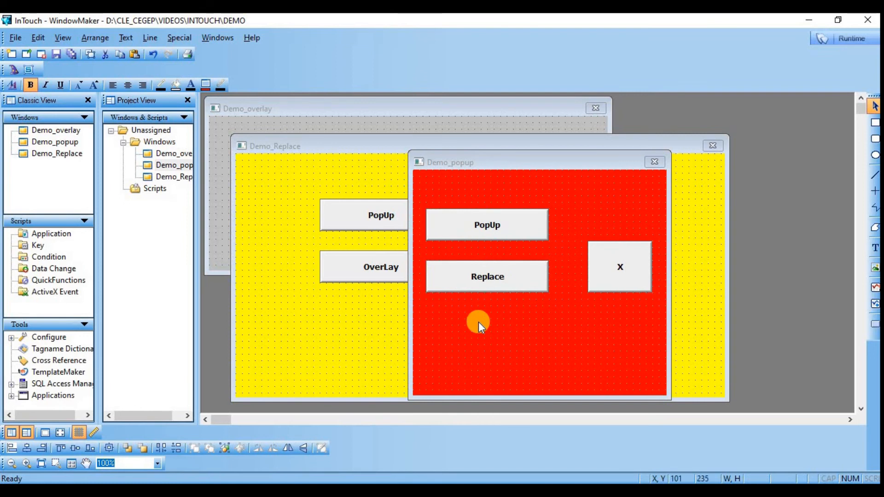
# Step: Change the label of the PopUp button in the Demo_popup window to Overlay
pyautogui.rightClick(468, 225)
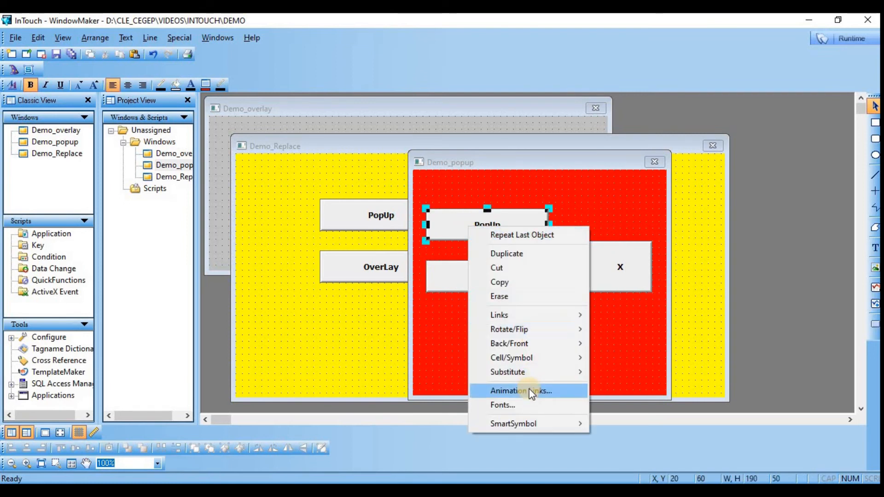
pyautogui.moveTo(534, 372)
pyautogui.click(617, 386)
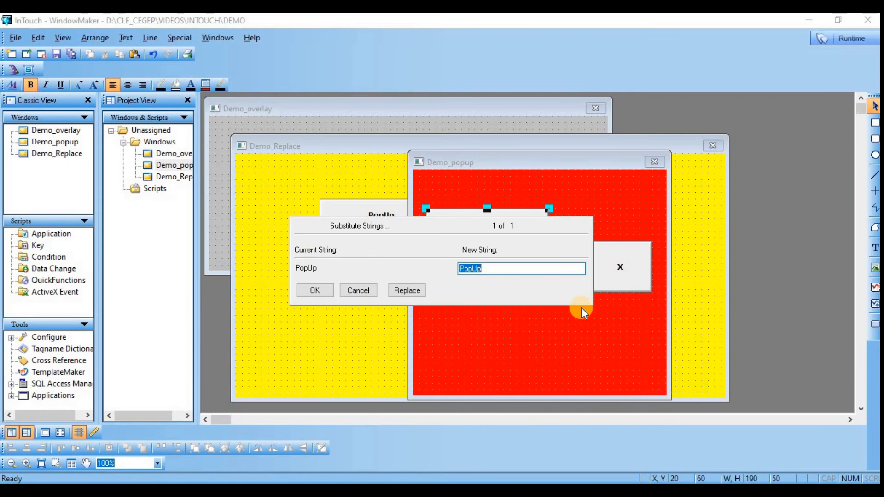
pyautogui.write('Overlay')
pyautogui.press('Return')
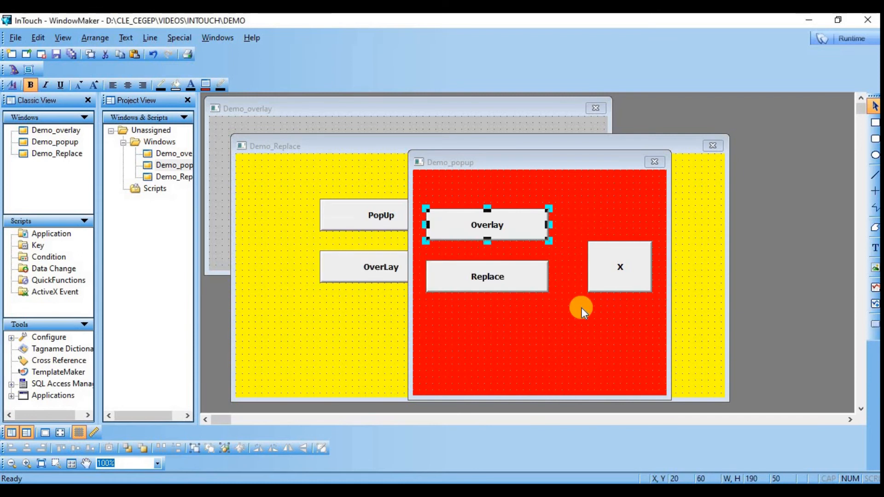
# Step: Set the Overlay button in Demo_popup to show Demo_overlay instead of Demo_popup when touched
pyautogui.doubleClick(475, 226)
pyautogui.click(323, 321)
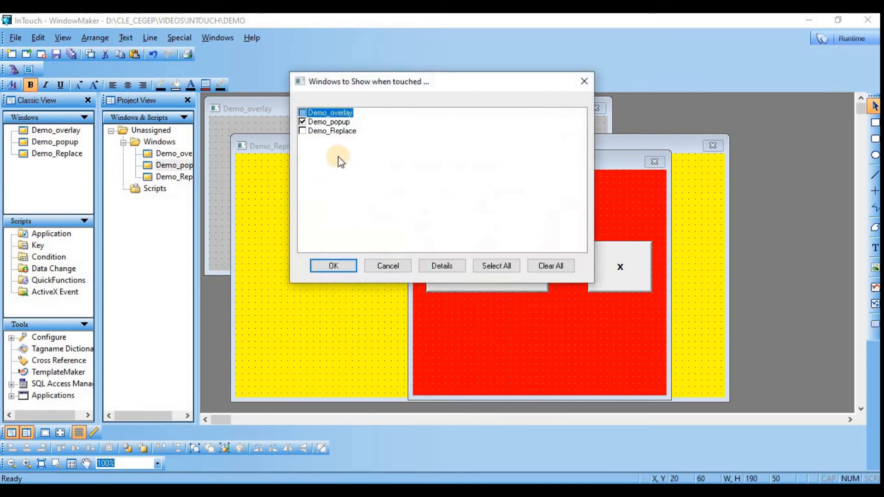
pyautogui.click(302, 123)
pyautogui.click(303, 113)
pyautogui.click(335, 266)
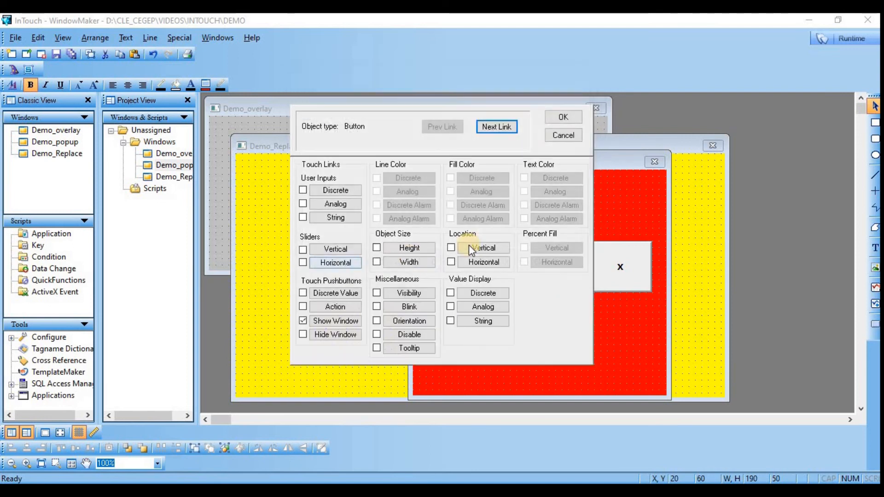
pyautogui.click(560, 120)
# Step: Set the Hide Window link of the X button in Demo_popup to hide only Demo_popup
pyautogui.doubleClick(612, 265)
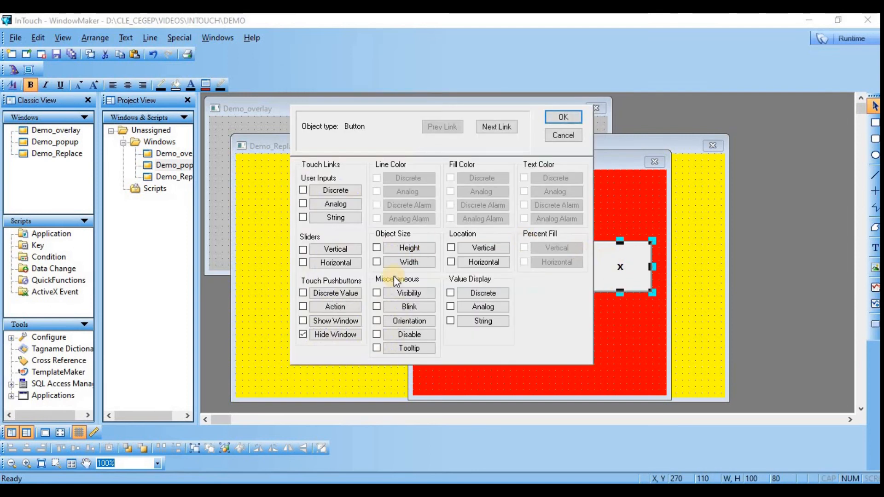
pyautogui.click(324, 335)
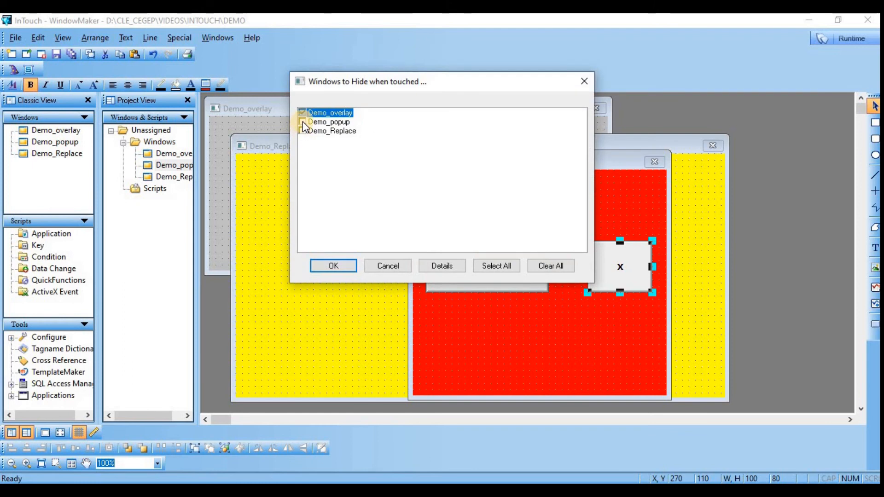
pyautogui.click(303, 122)
pyautogui.click(303, 113)
pyautogui.click(336, 264)
pyautogui.click(564, 121)
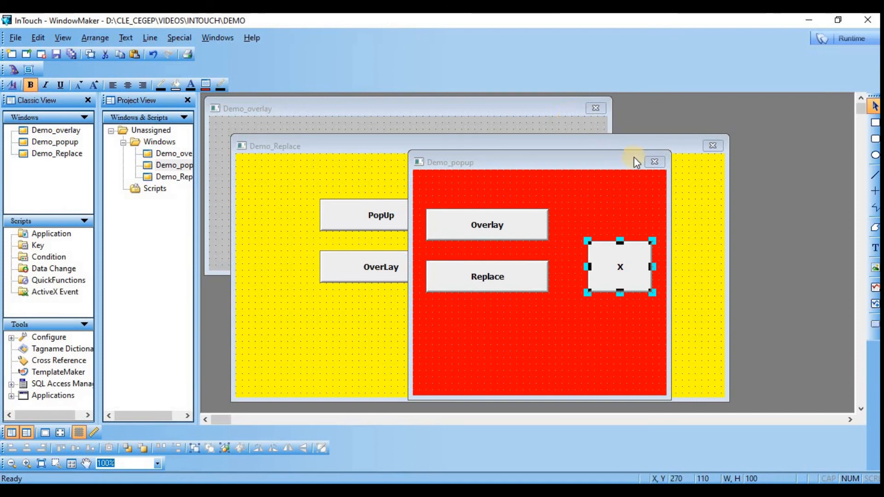
# Step: Switch to WindowViewer and test the buttons by hiding Demo_popup, showing Demo_Replace, overlaying Demo_overlay and reopening Demo_popup
pyautogui.click(852, 42)
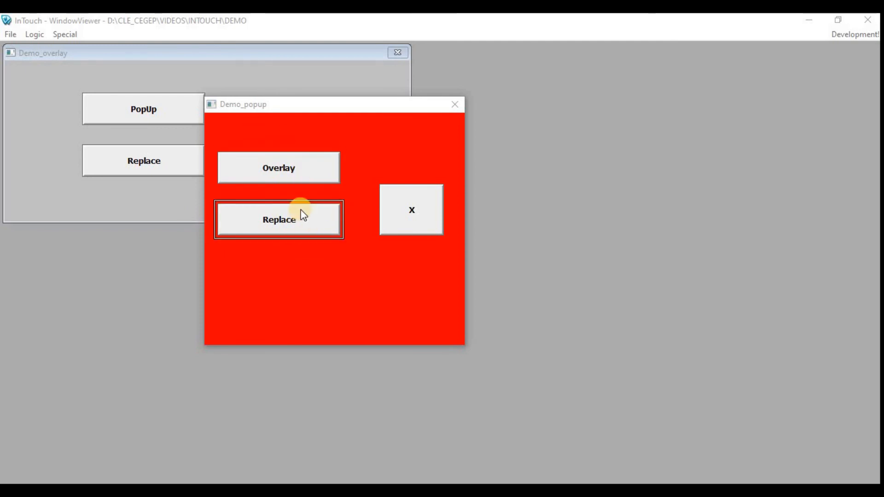
pyautogui.click(395, 224)
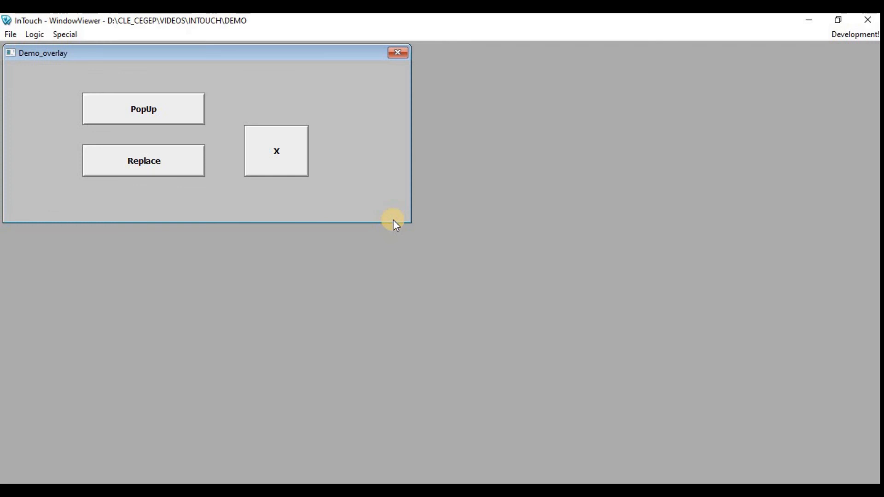
pyautogui.click(178, 171)
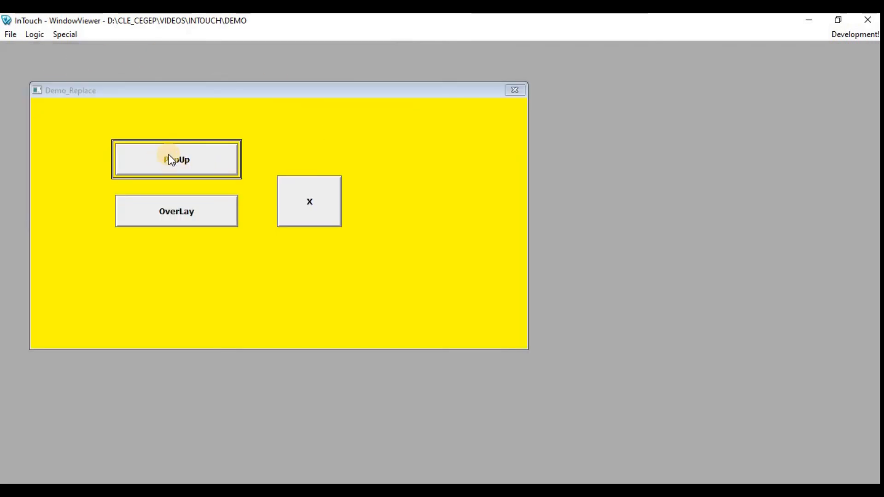
pyautogui.click(186, 224)
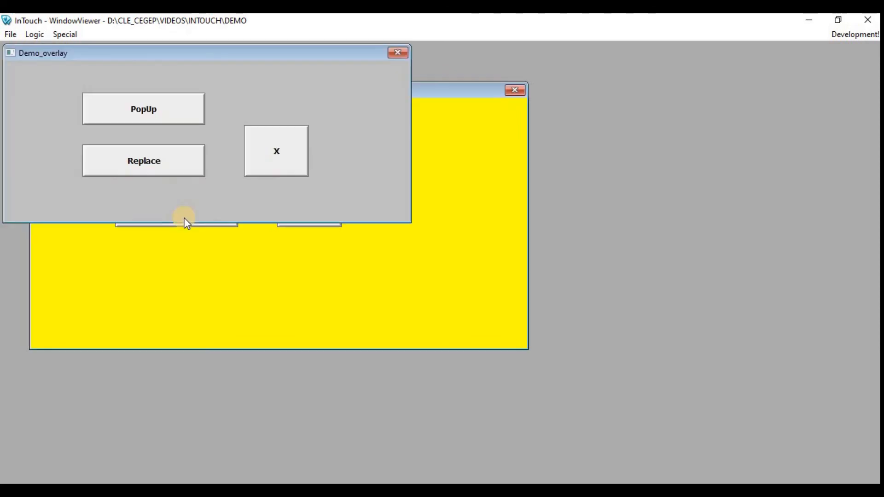
pyautogui.click(166, 115)
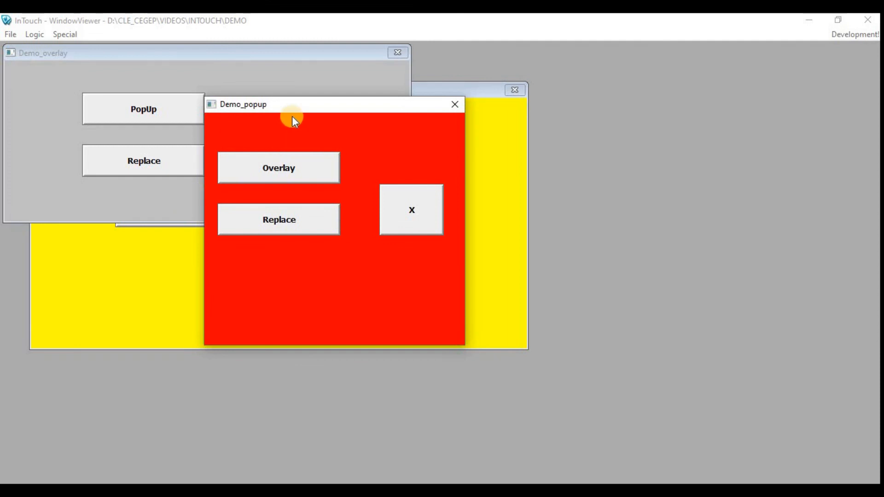
# Step: Test the popup's stacking by activating Demo_Replace and Demo_overlay alternately behind it, and hide Demo_popup with its X button
pyautogui.click(299, 80)
pyautogui.click(146, 268)
pyautogui.click(100, 81)
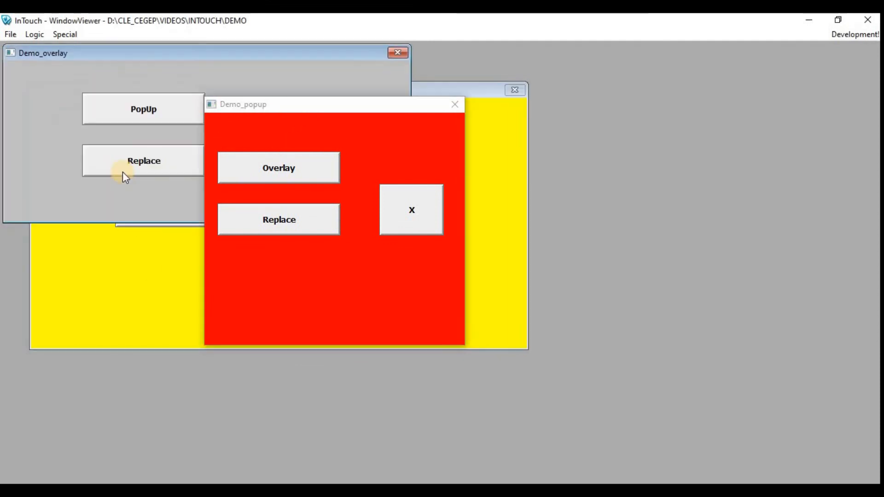
pyautogui.click(120, 267)
pyautogui.click(96, 67)
pyautogui.click(412, 216)
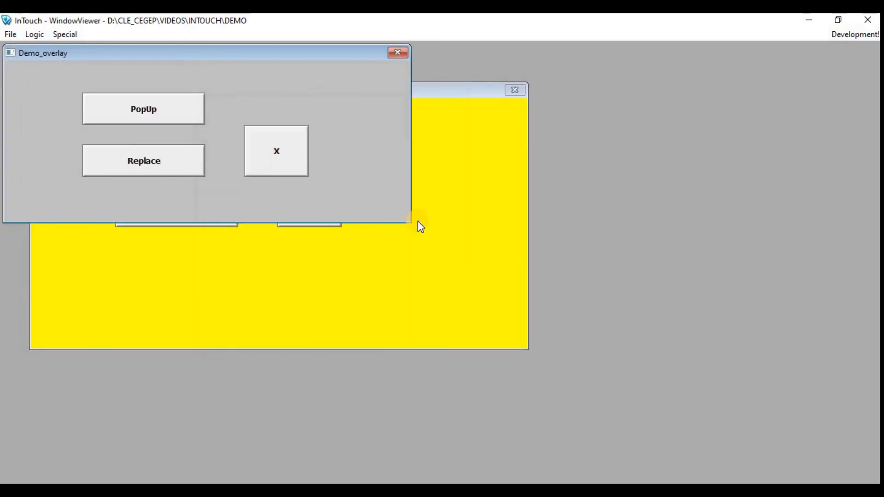
# Step: Bring Demo_Replace and Demo_overlay to the front alternately, and hide both windows with their X buttons
pyautogui.click(457, 282)
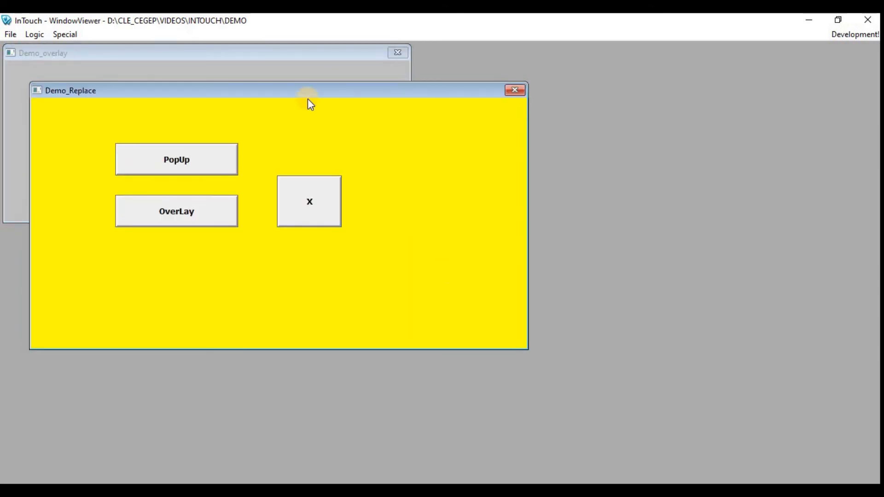
pyautogui.click(266, 65)
pyautogui.click(414, 232)
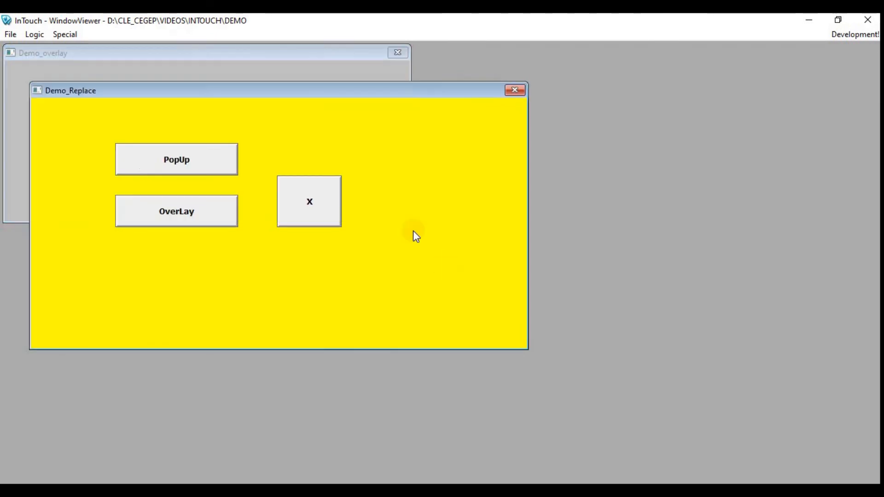
pyautogui.click(291, 62)
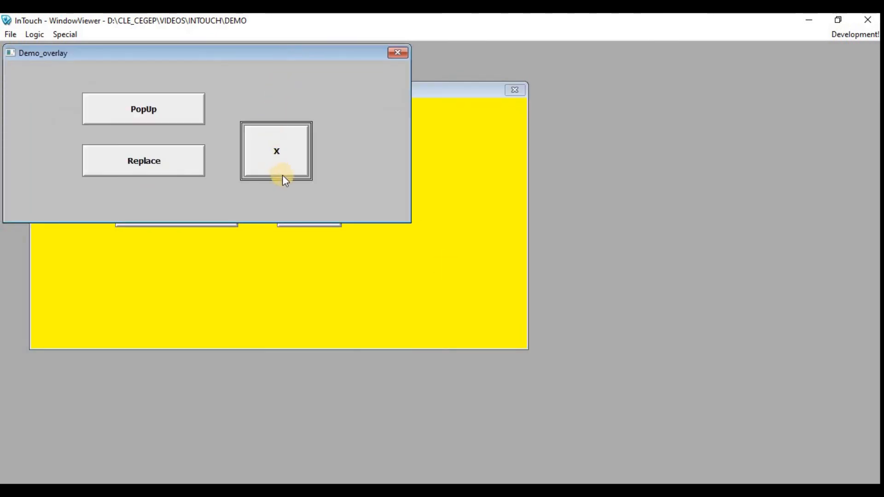
pyautogui.click(286, 158)
pyautogui.click(332, 214)
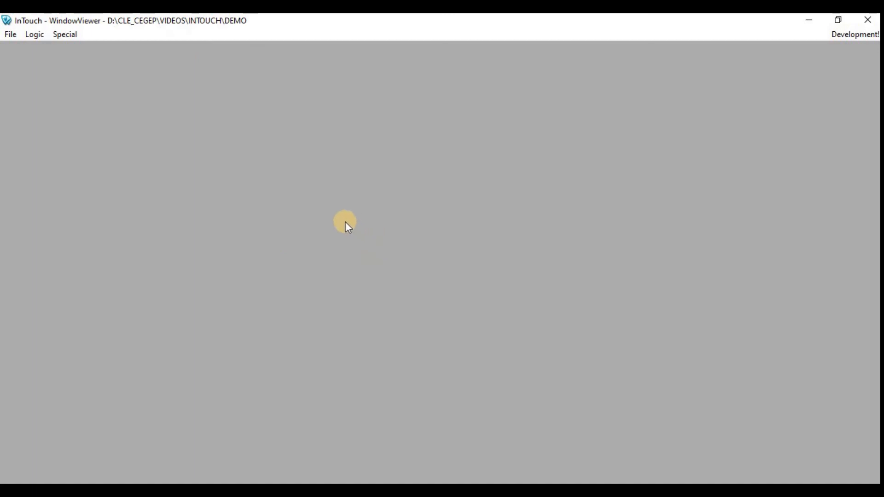
# Step: Open the Demo_overlay window in WindowViewer
pyautogui.click(10, 34)
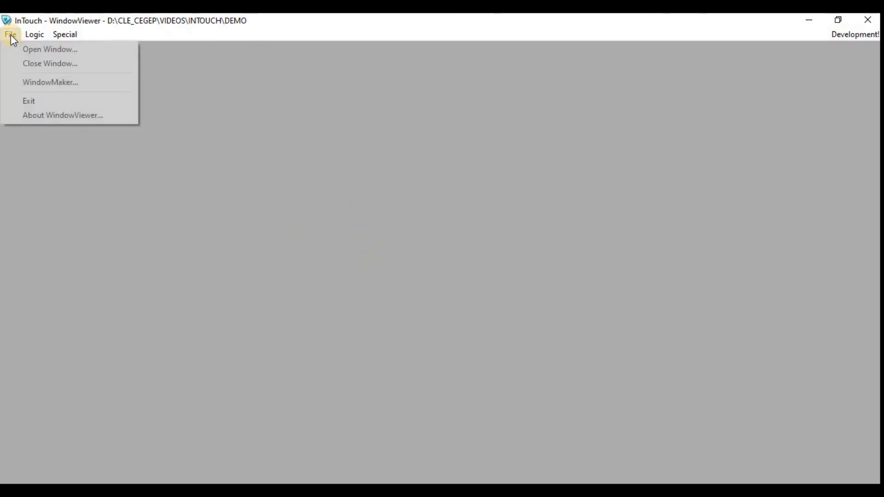
pyautogui.click(33, 52)
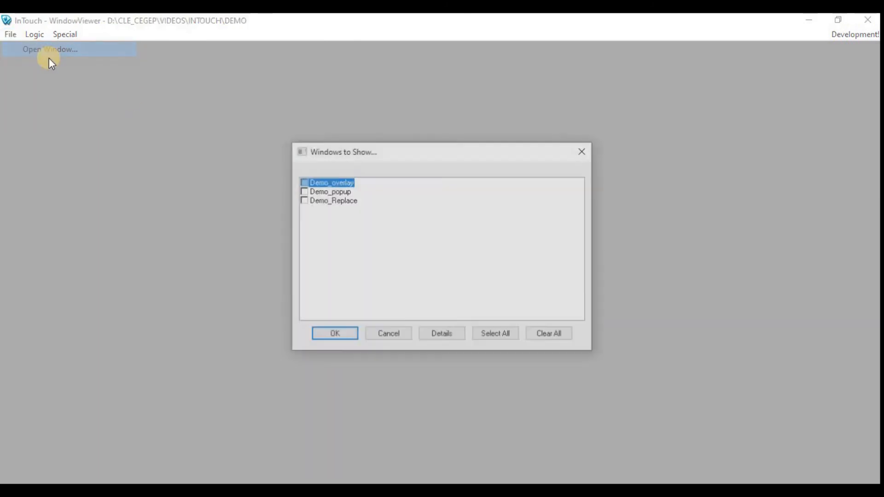
pyautogui.click(303, 181)
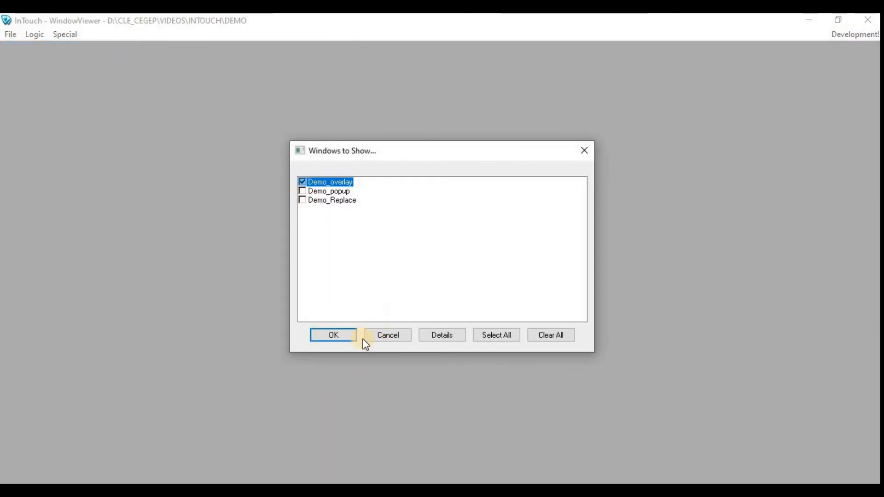
pyautogui.click(343, 341)
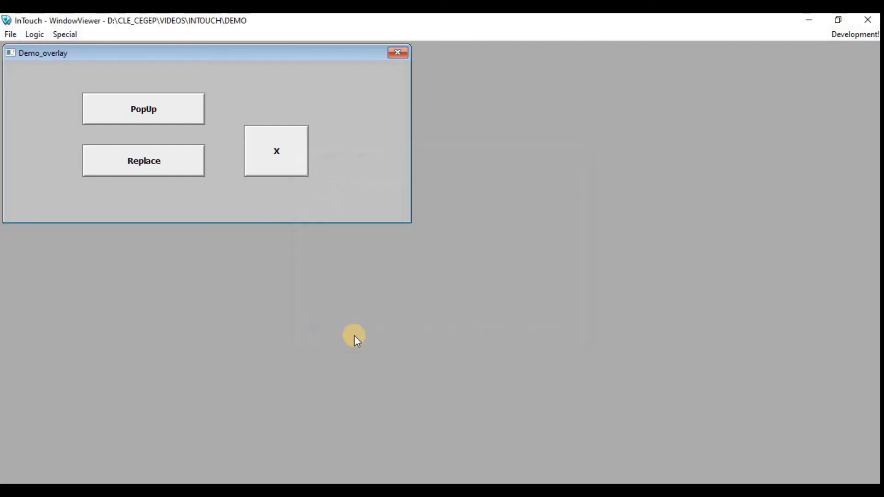
# Step: Test the PopUp and Replace buttons of Demo_overlay, and hide Demo_Replace with its X button
pyautogui.click(144, 98)
pyautogui.click(142, 162)
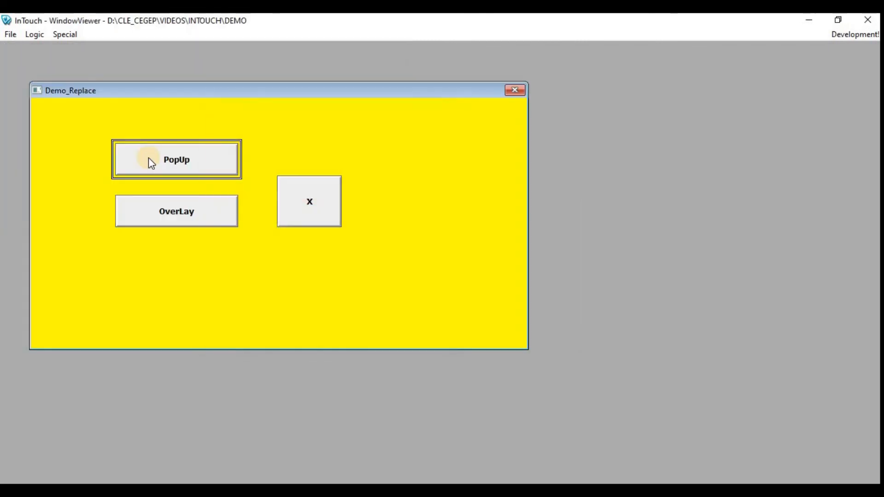
pyautogui.click(313, 214)
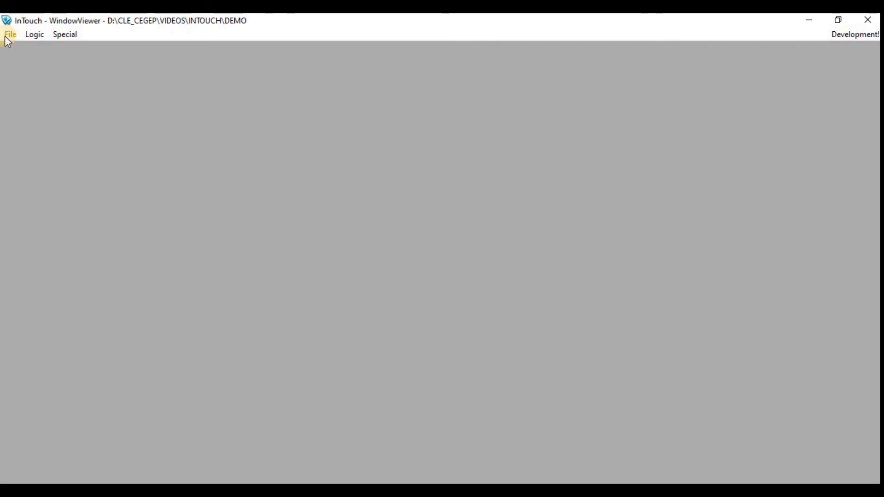
# Step: Open Demo_overlay, Demo_popup and Demo_Replace together in WindowViewer, and switch back to development mode
pyautogui.click(10, 34)
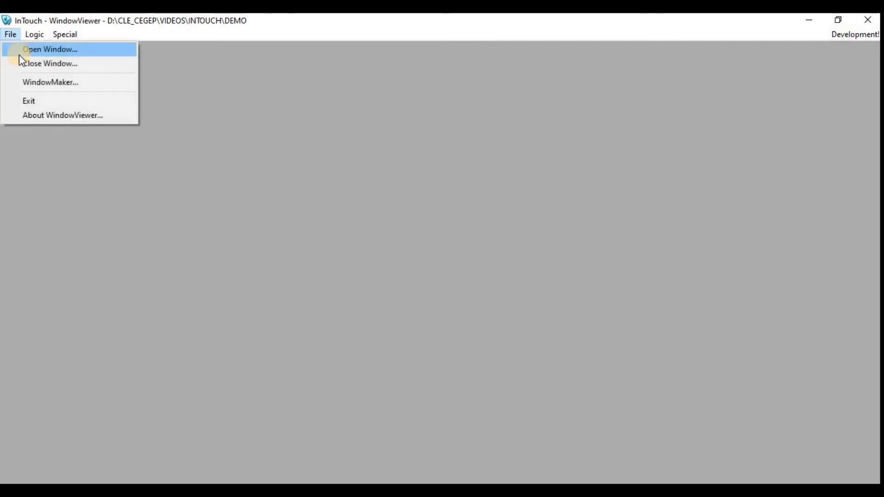
pyautogui.click(23, 50)
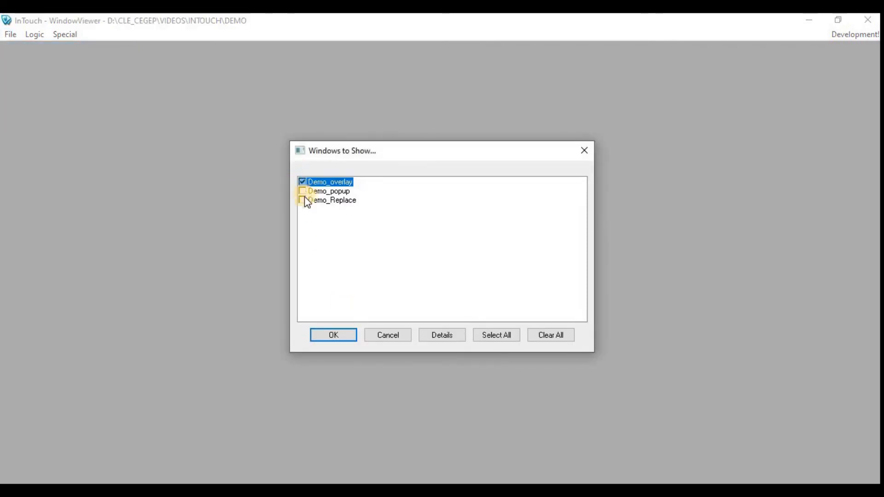
pyautogui.click(304, 193)
pyautogui.click(305, 200)
pyautogui.click(339, 336)
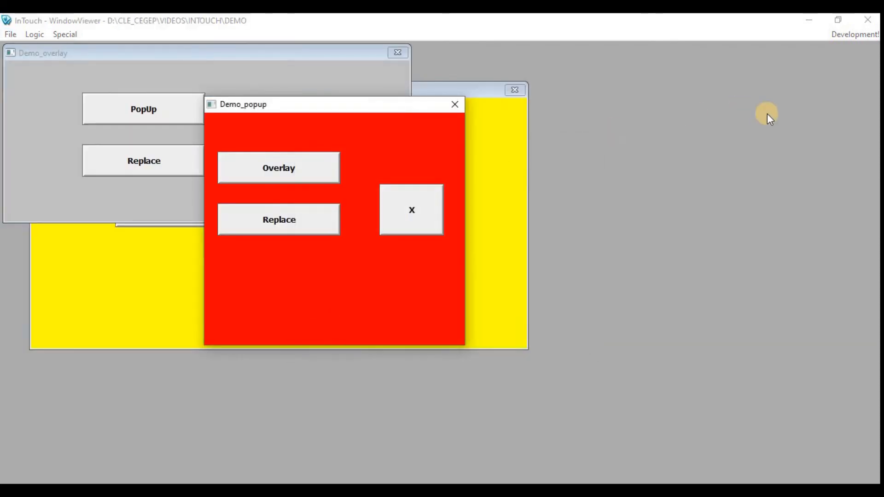
pyautogui.click(852, 35)
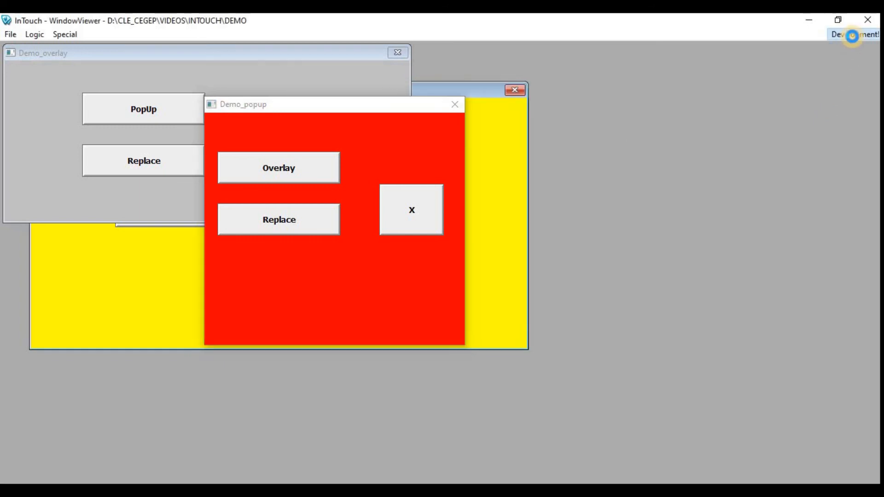